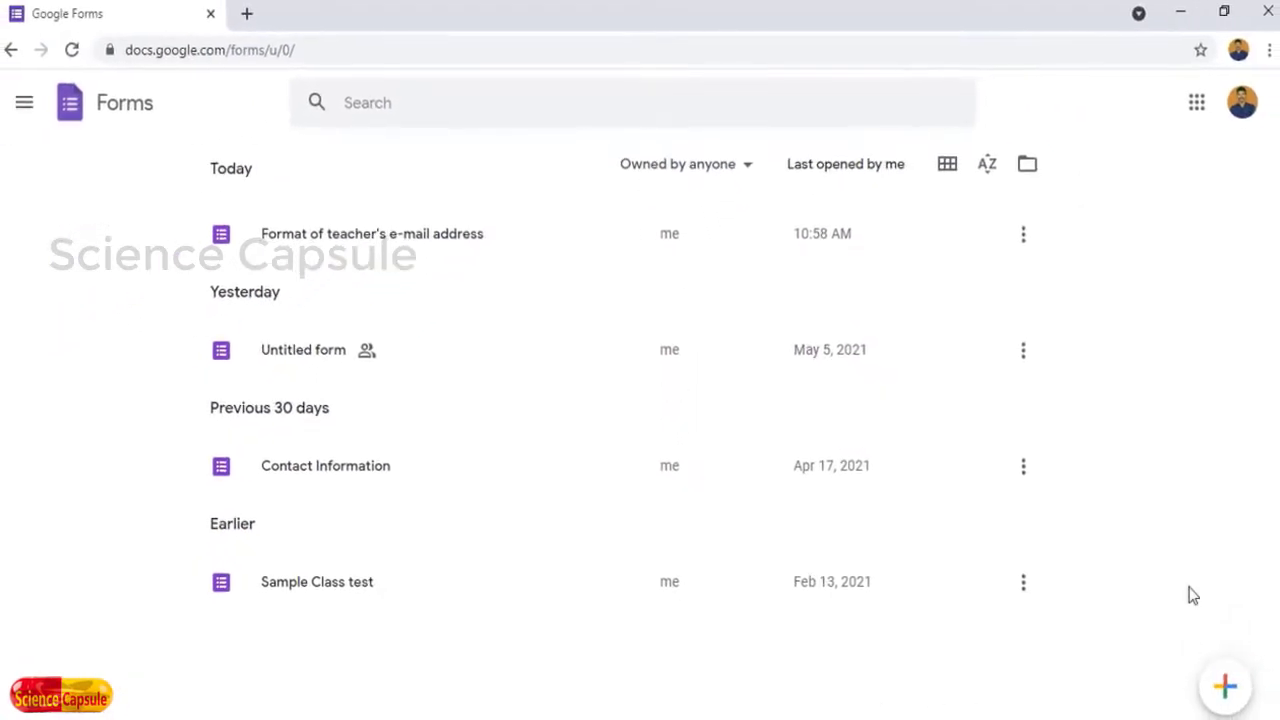
# Create a new blank form and title it "Students email address"
pyautogui.moveTo(1222, 700)
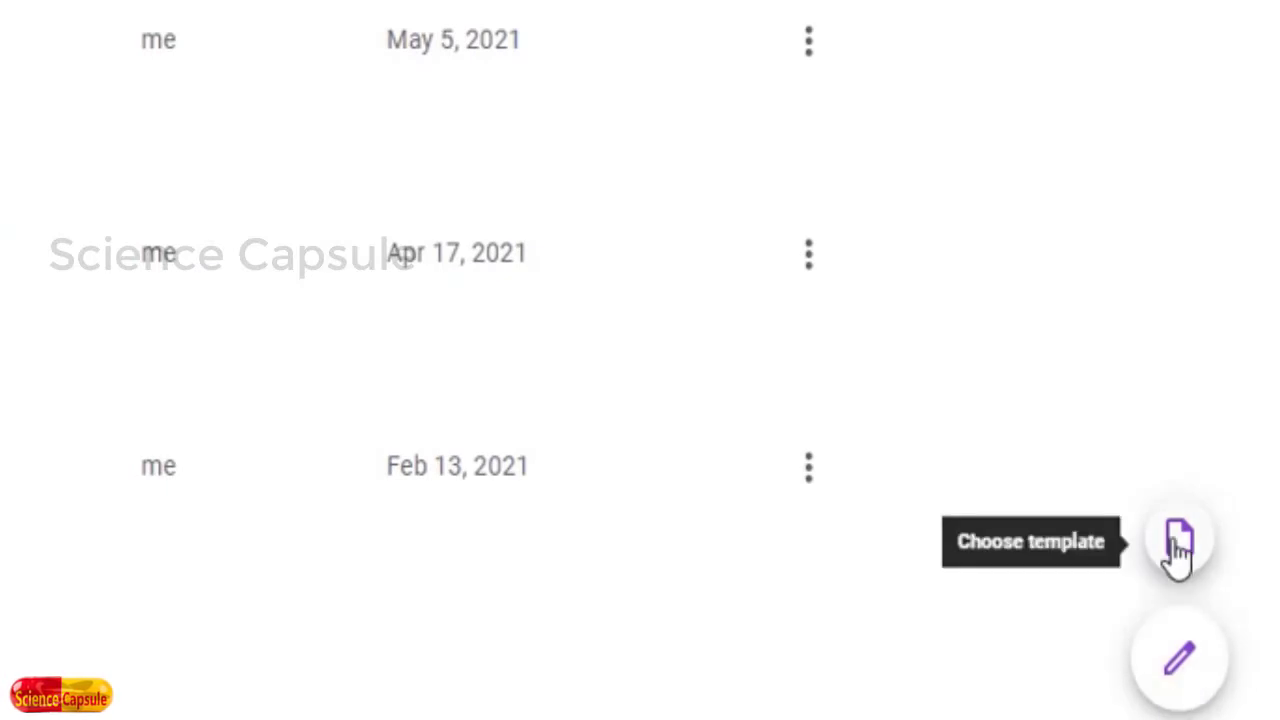
pyautogui.click(1178, 668)
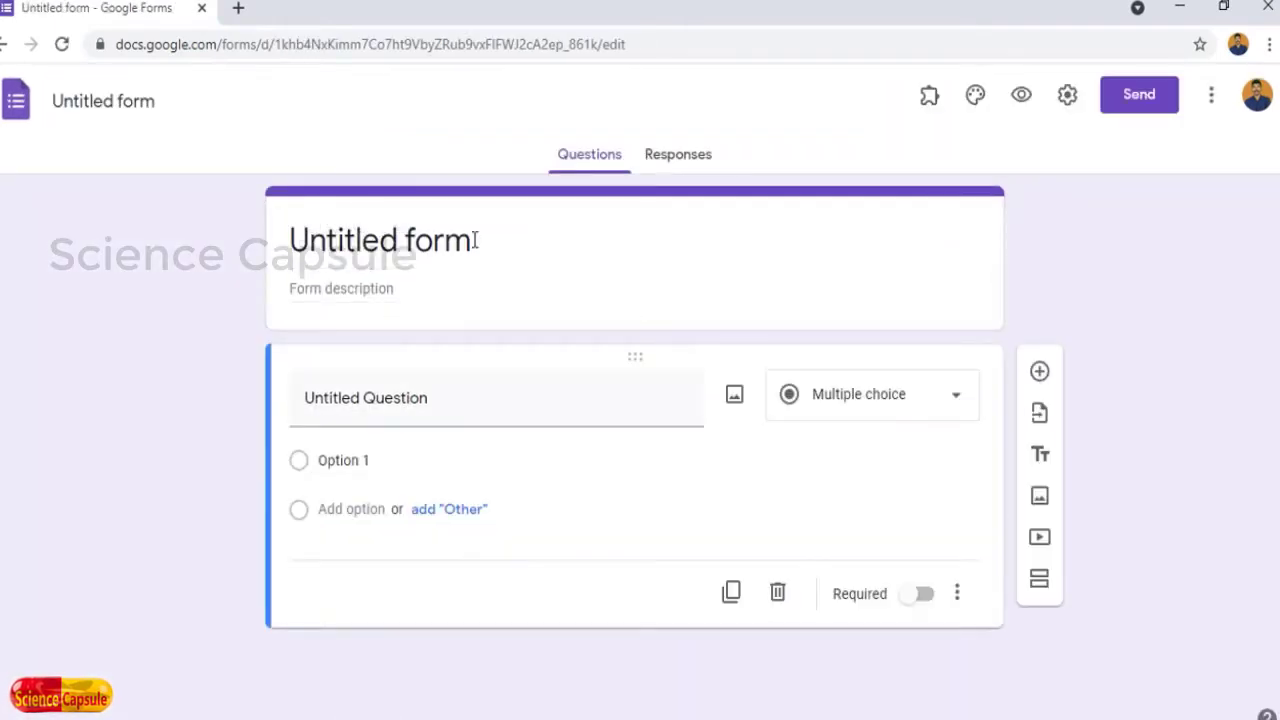
pyautogui.click(474, 240)
pyautogui.write('Student')
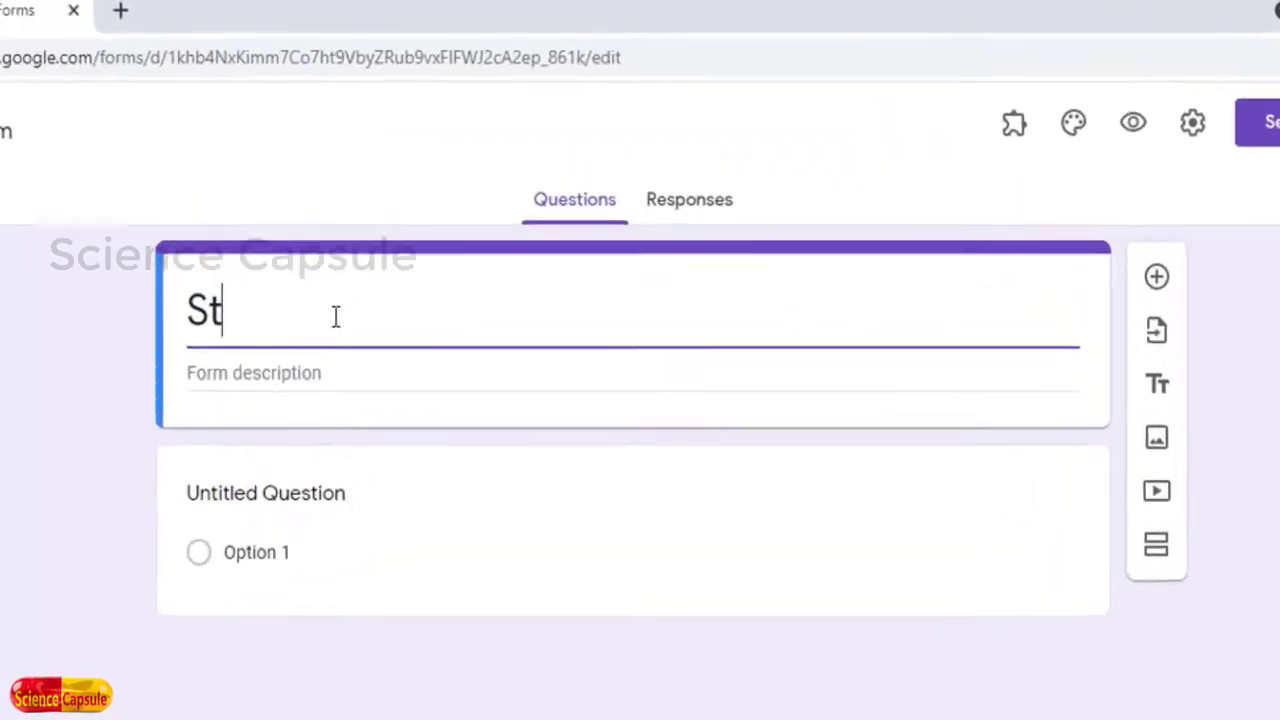
pyautogui.write('s email')
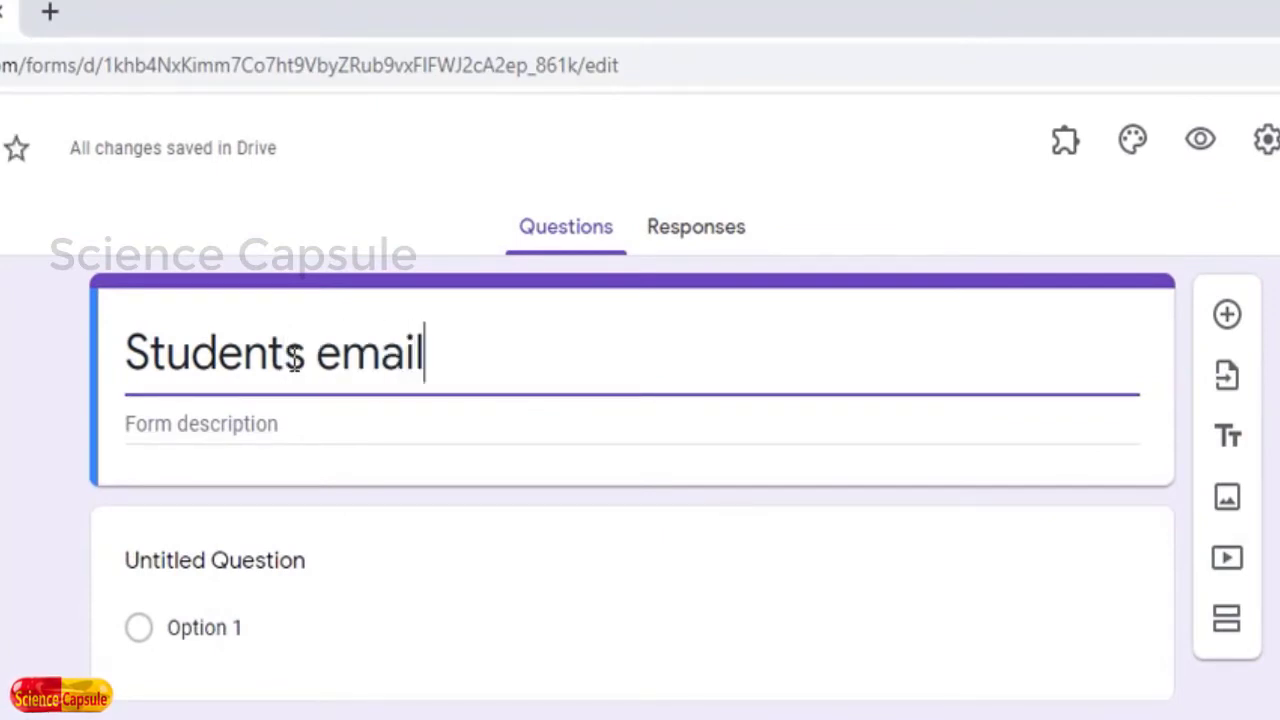
pyautogui.write(' address')
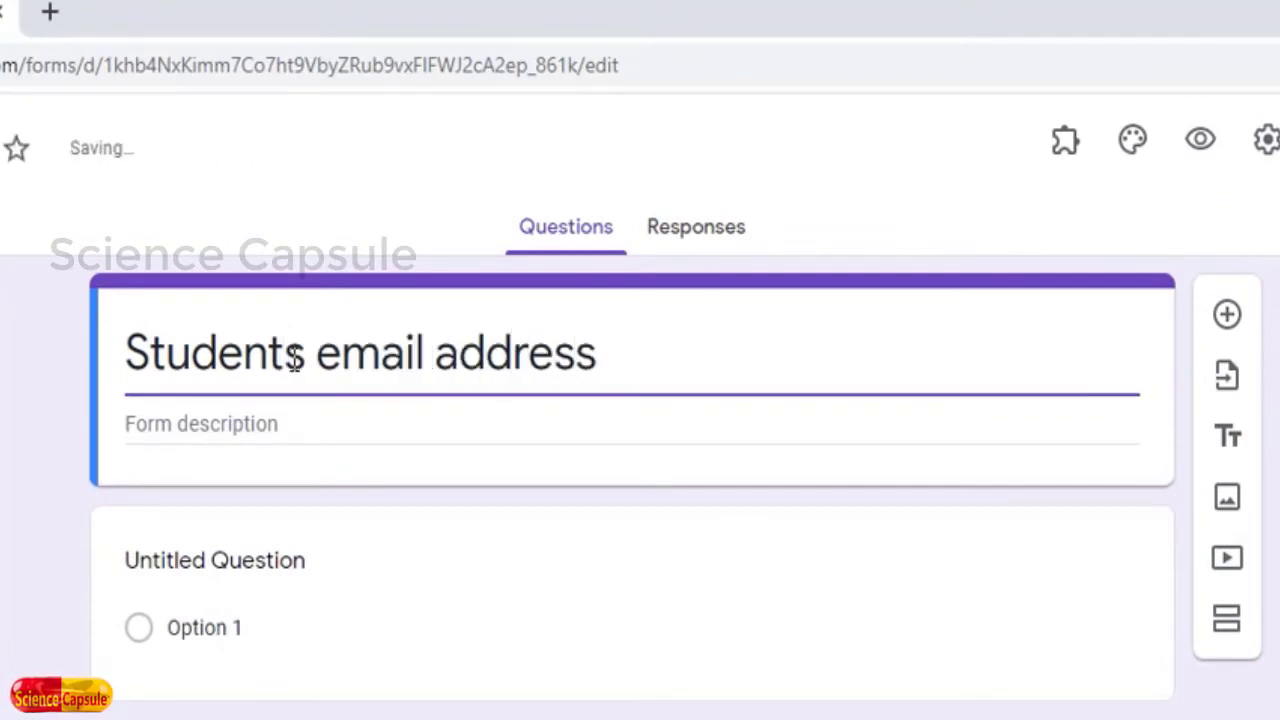
# Set the form description to "Google Class Room"
pyautogui.click(284, 428)
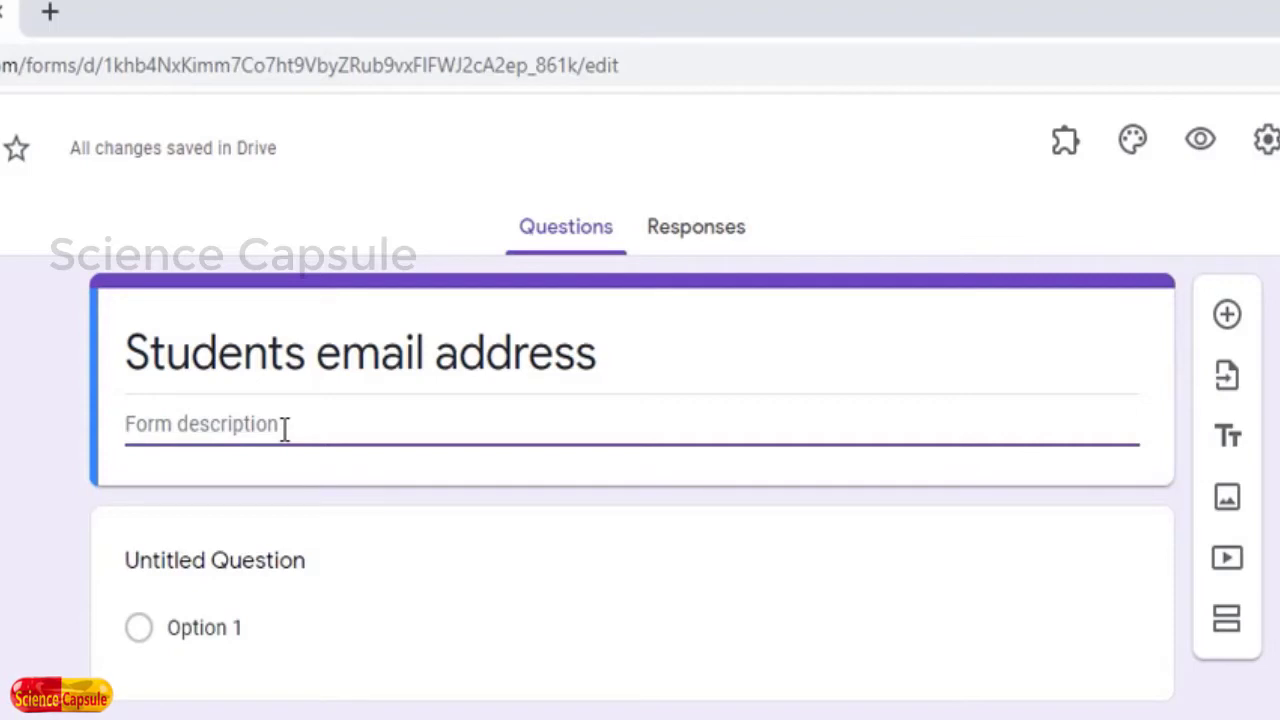
pyautogui.write('Google ')
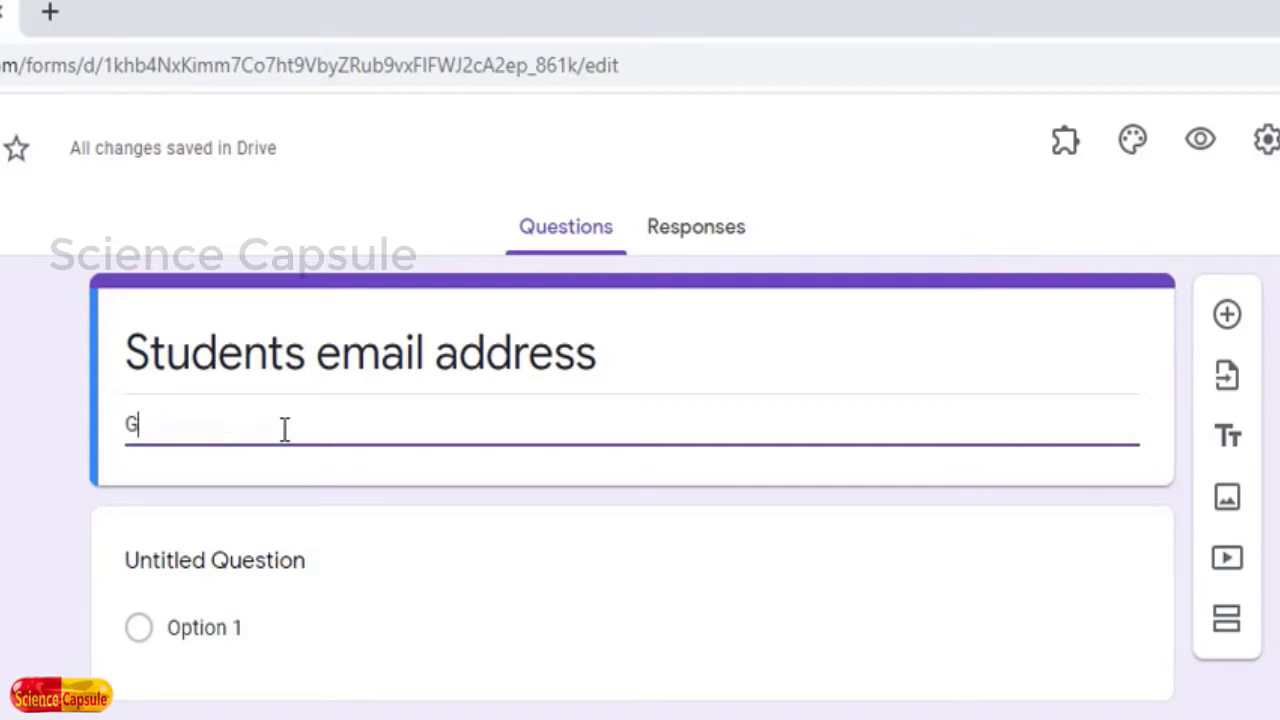
pyautogui.write('Class Room')
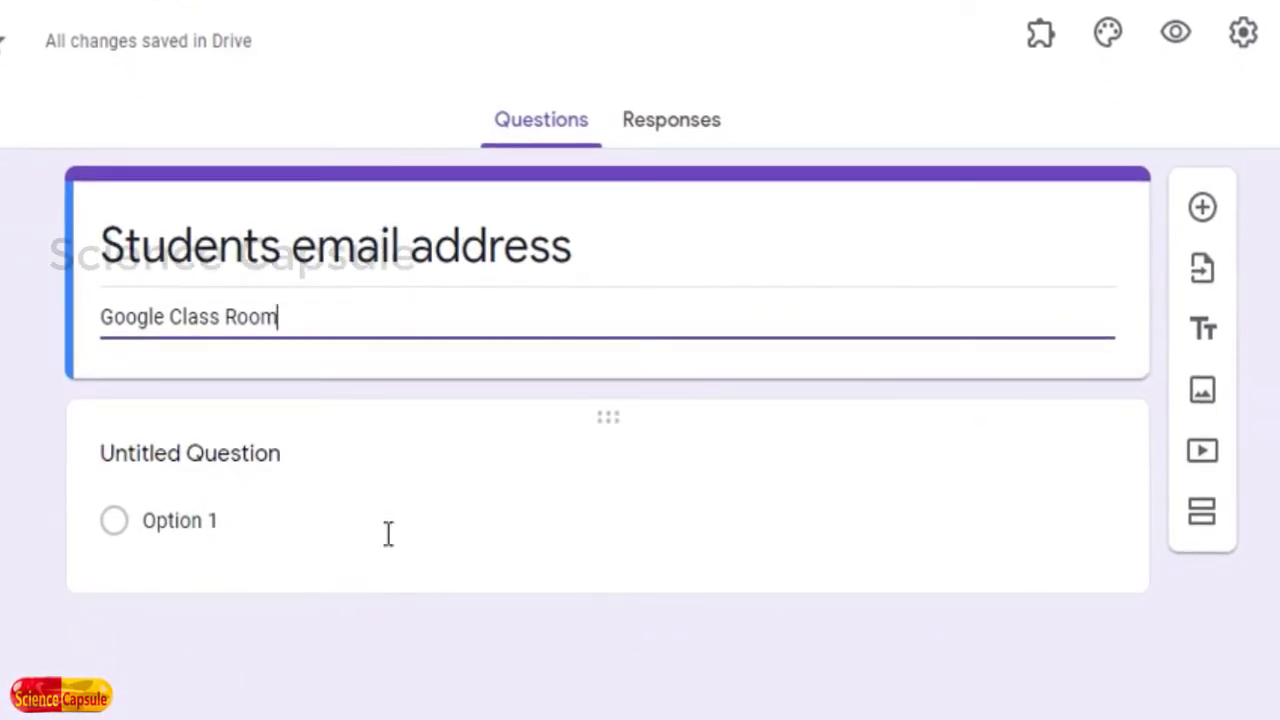
# Turn the untitled question into a required short-answer question reading "Enter Your Name"
pyautogui.click(306, 506)
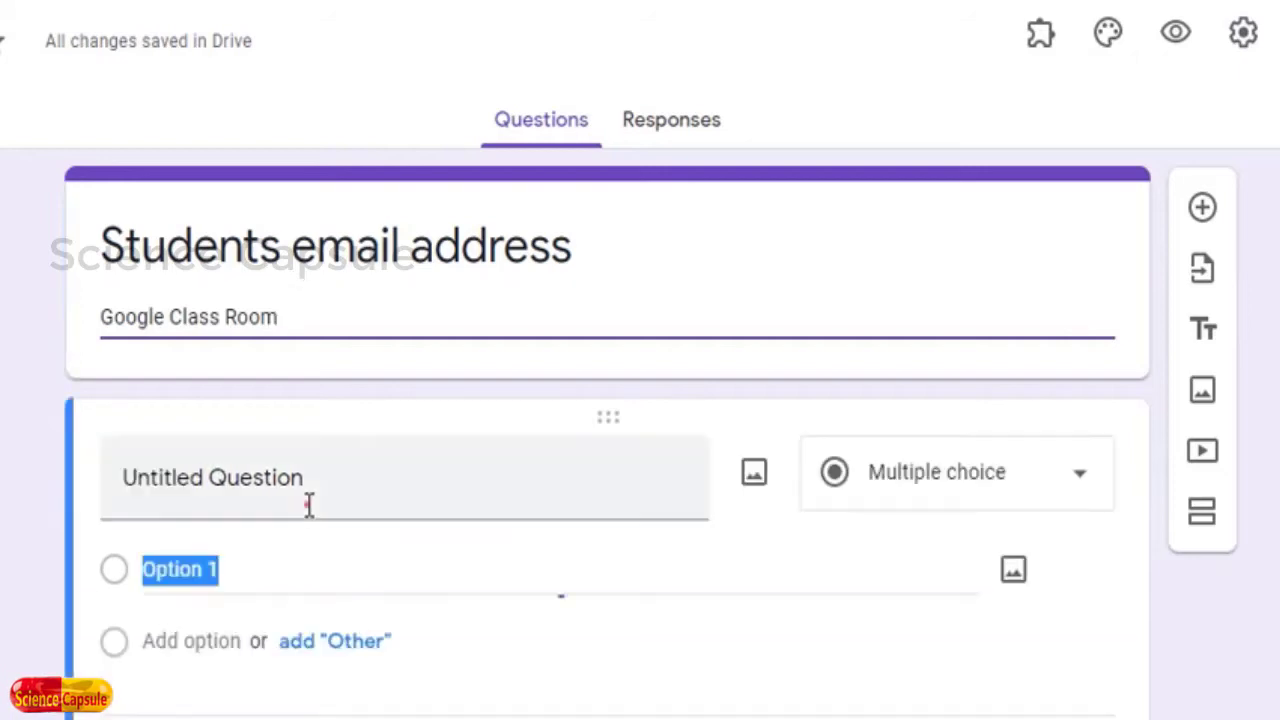
pyautogui.click(522, 480)
pyautogui.write('Enter Y')
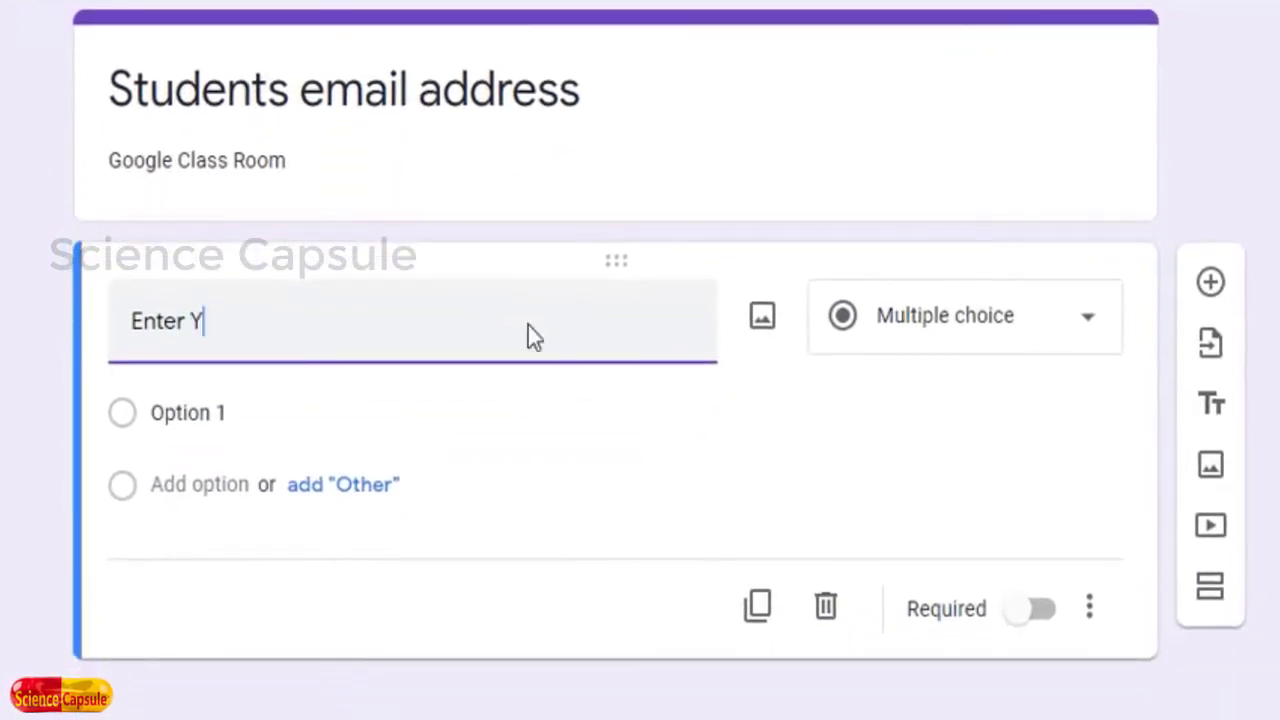
pyautogui.write('our Name')
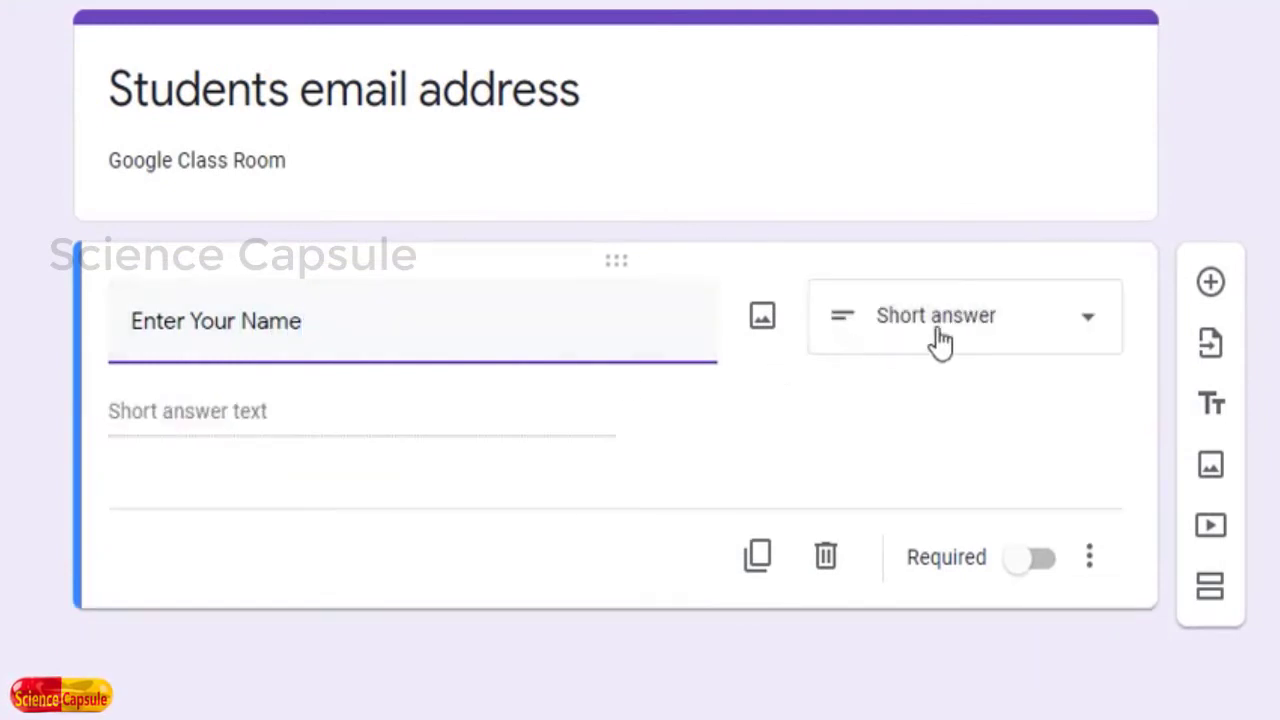
pyautogui.click(1023, 563)
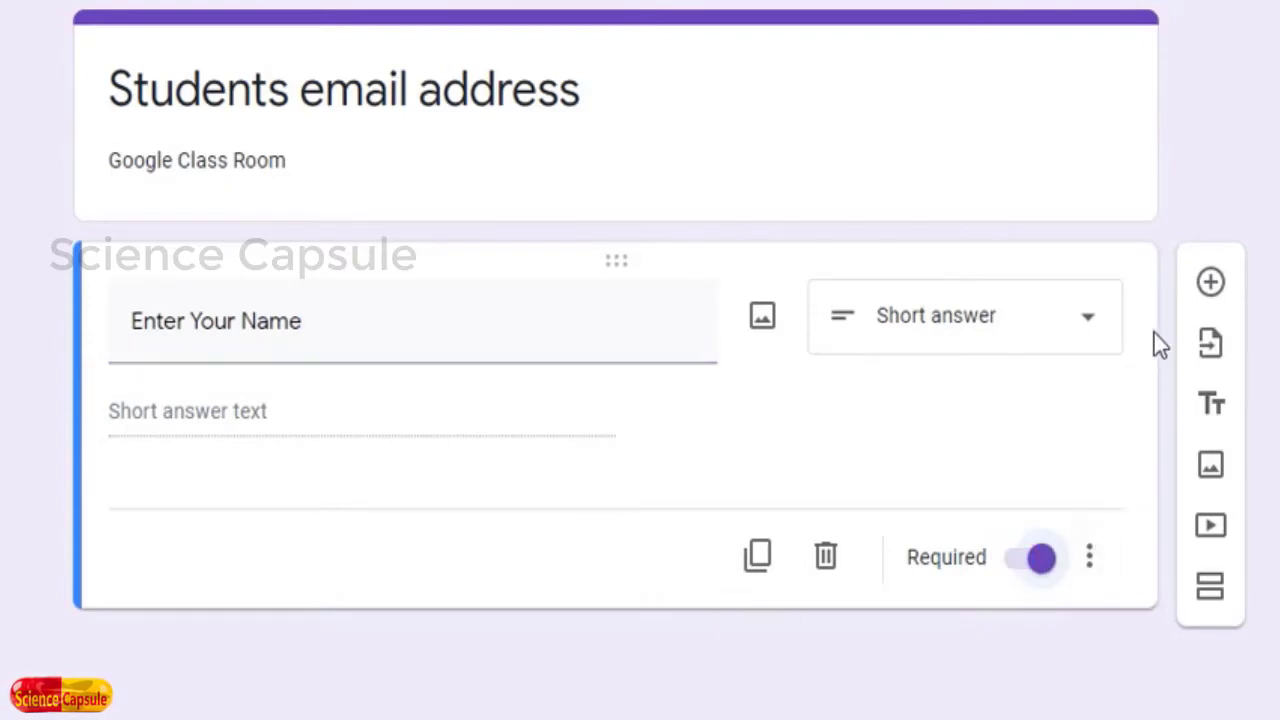
# Duplicate the name question and change the copy's text to "Enter your email address"
pyautogui.click(759, 560)
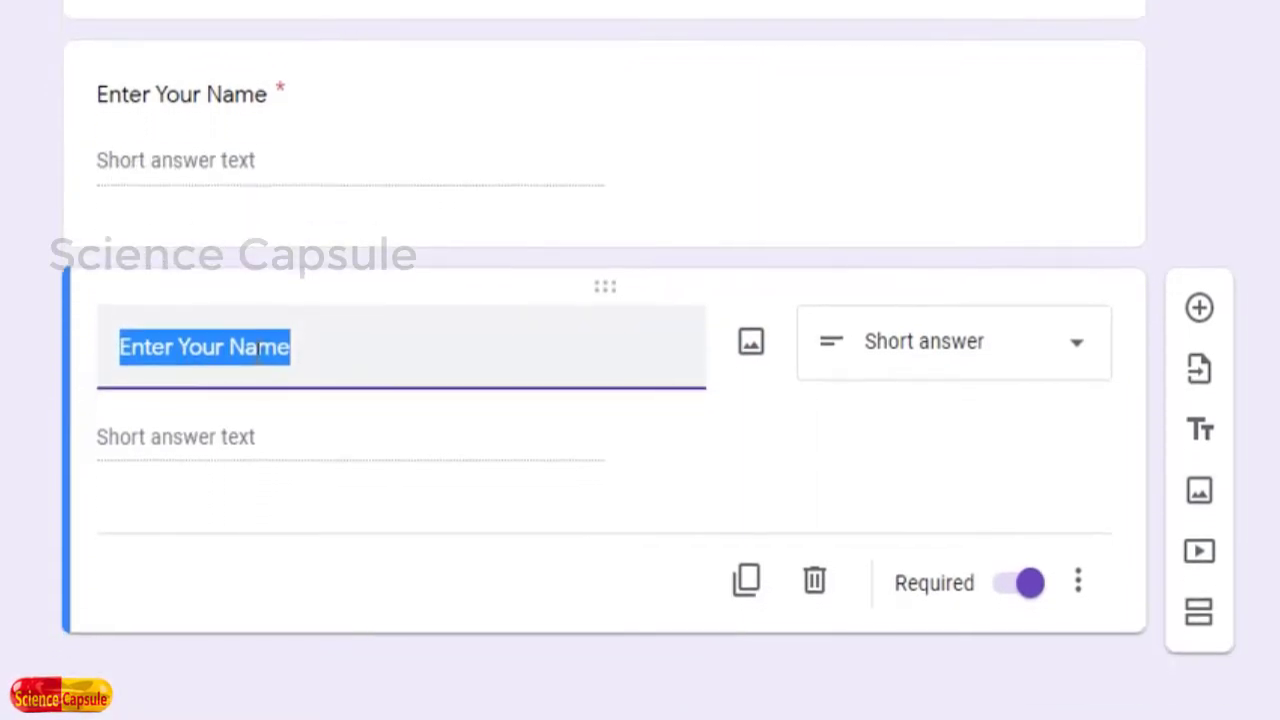
pyautogui.write('Enter y')
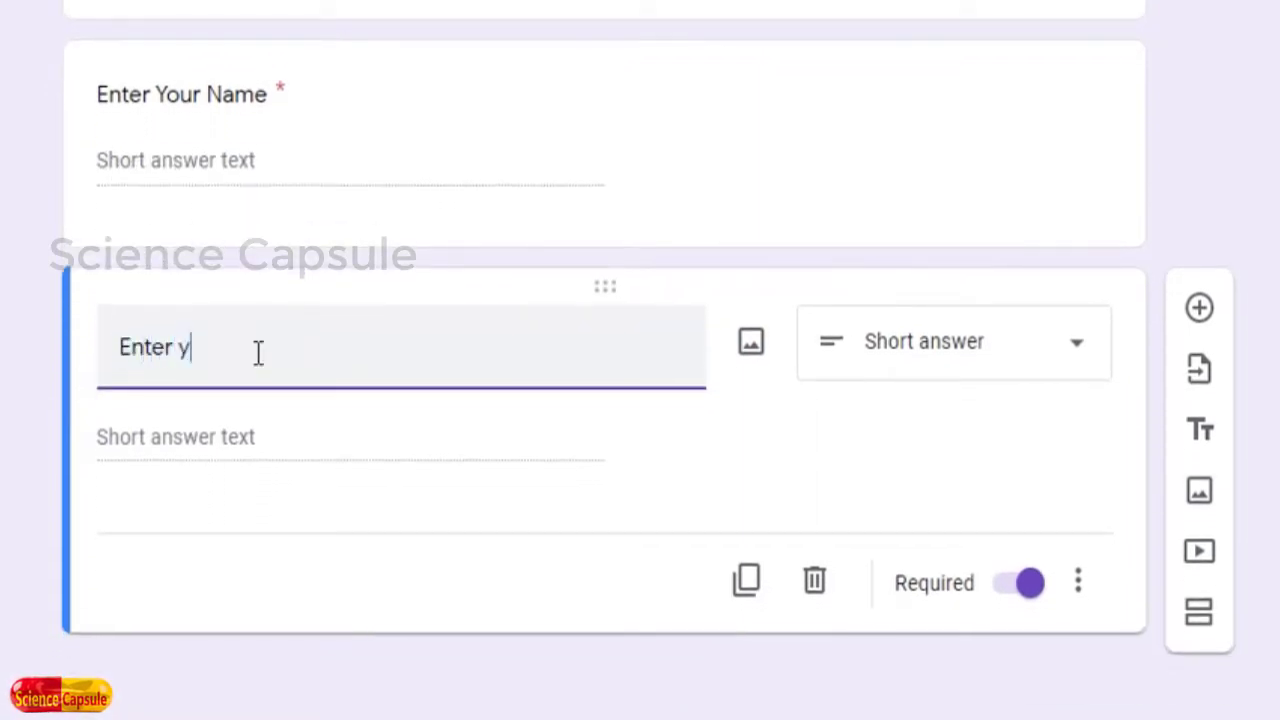
pyautogui.write('our email addresas')
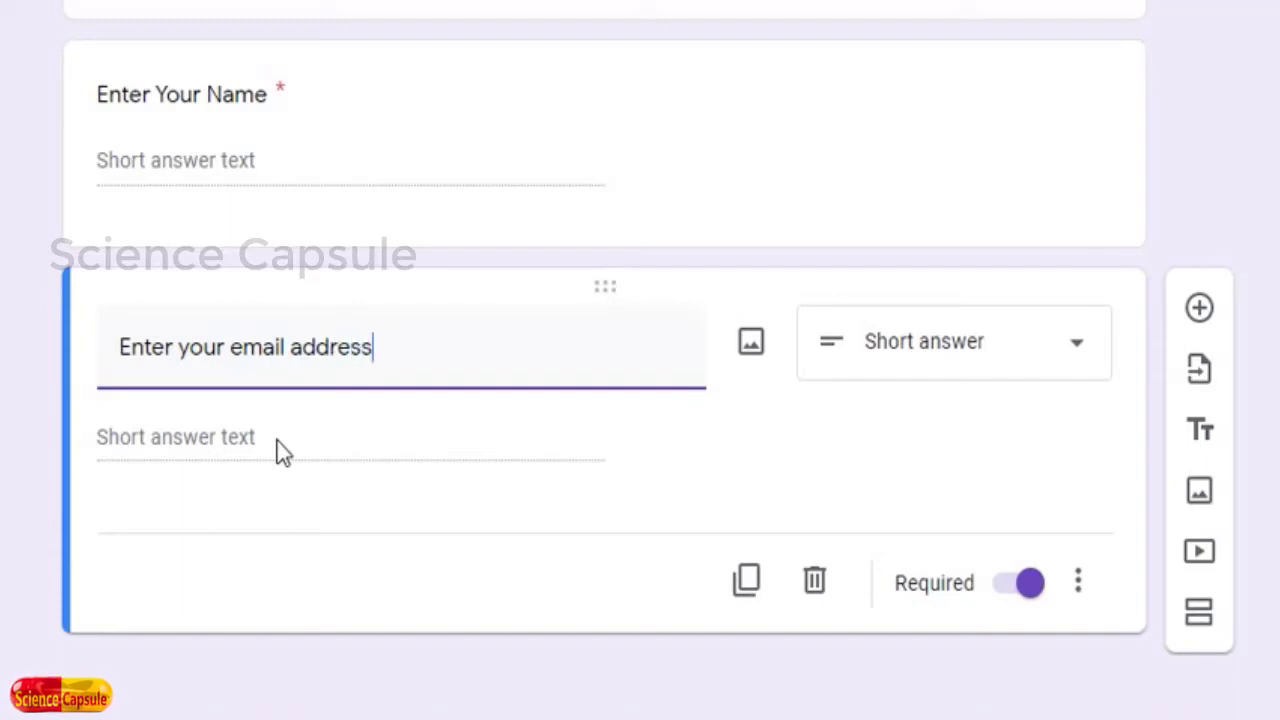
pyautogui.click(282, 436)
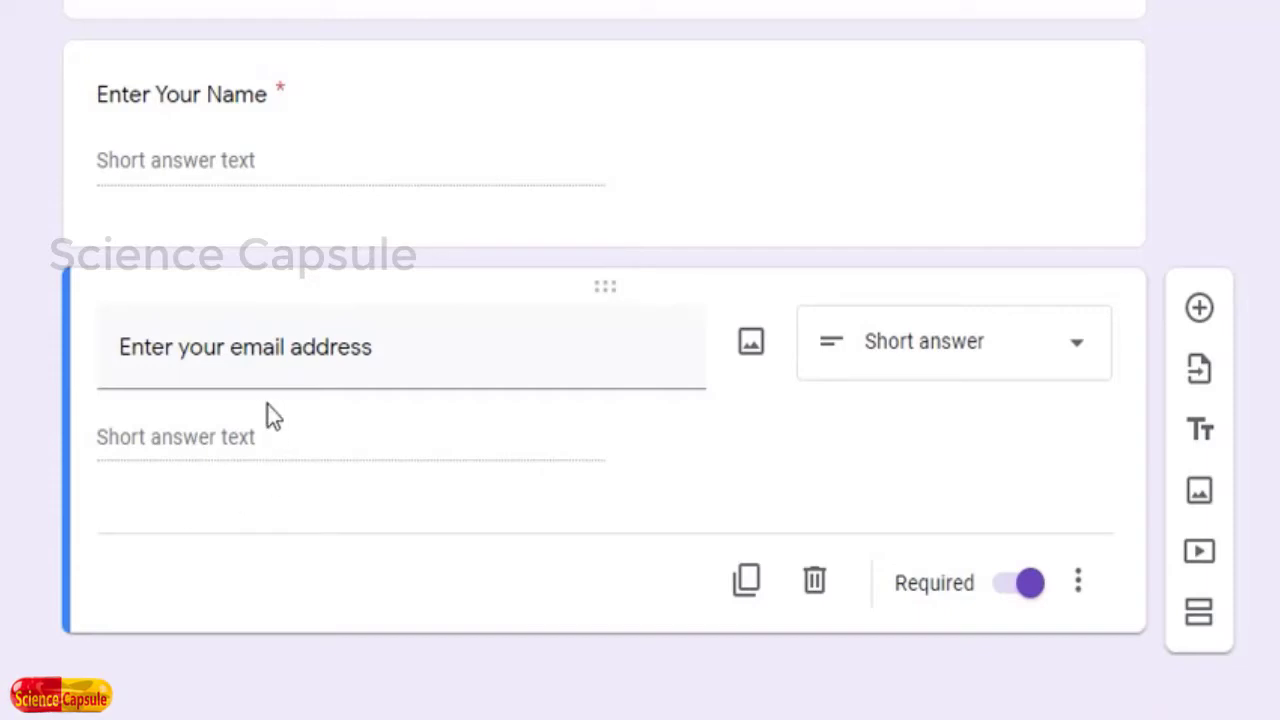
# Add response validation to the email question, requiring text in Email format with the custom error "Invalid email address"
pyautogui.click(1079, 585)
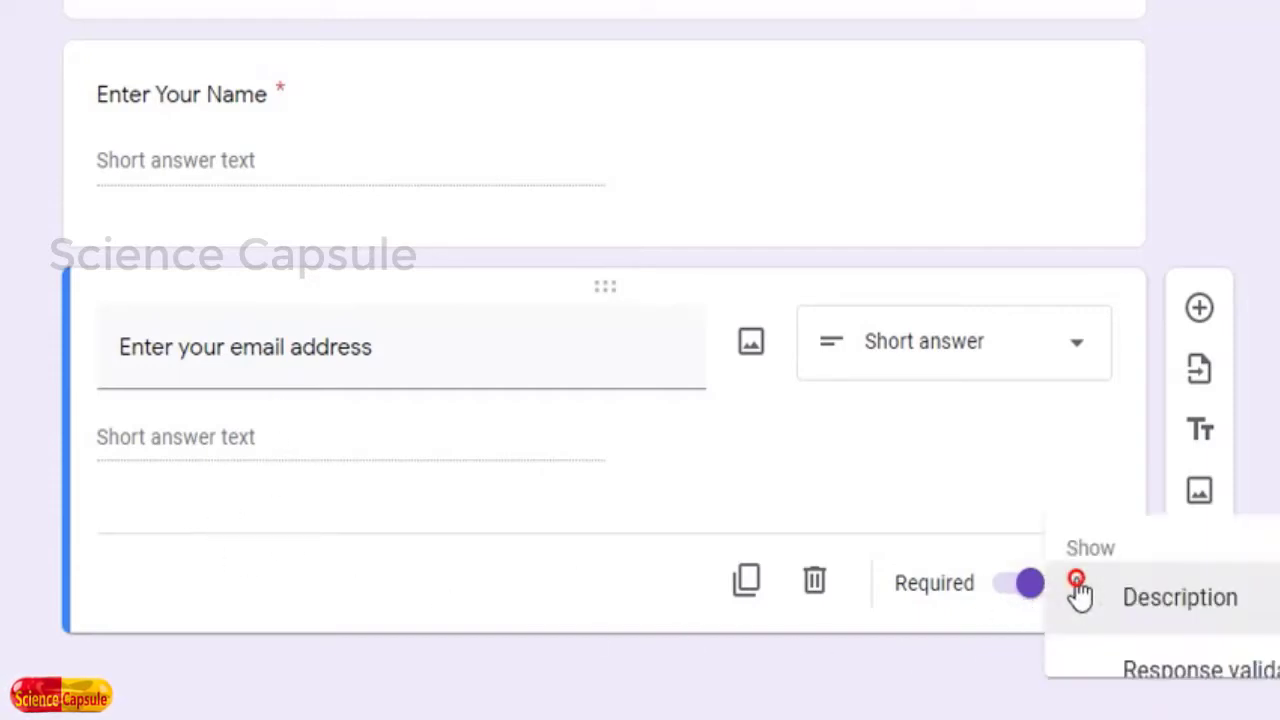
pyautogui.click(1178, 665)
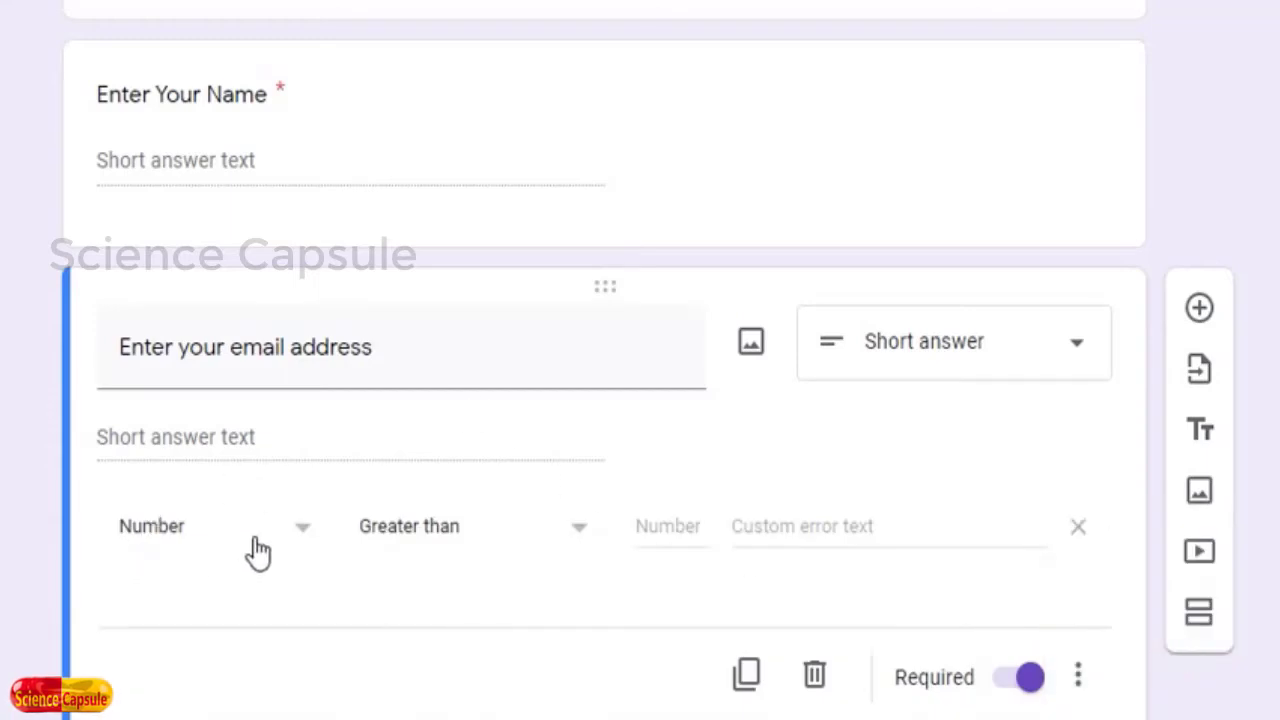
pyautogui.click(303, 538)
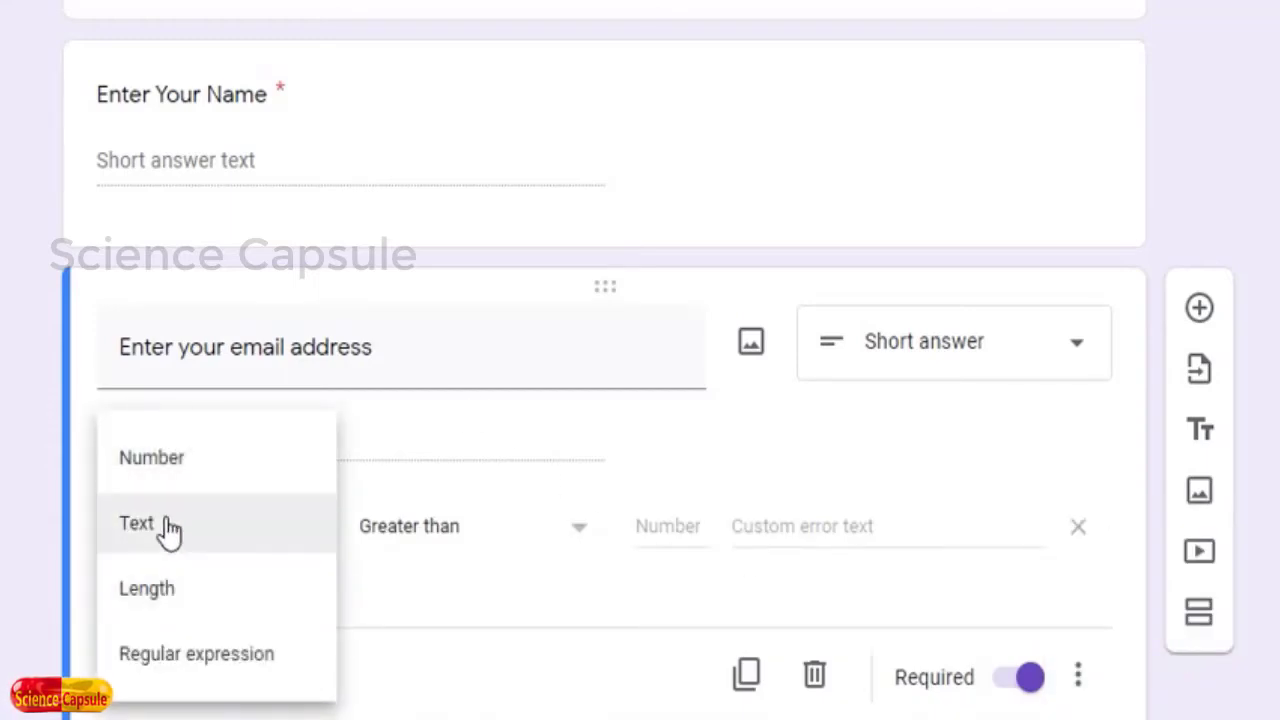
pyautogui.click(165, 522)
pyautogui.click(510, 528)
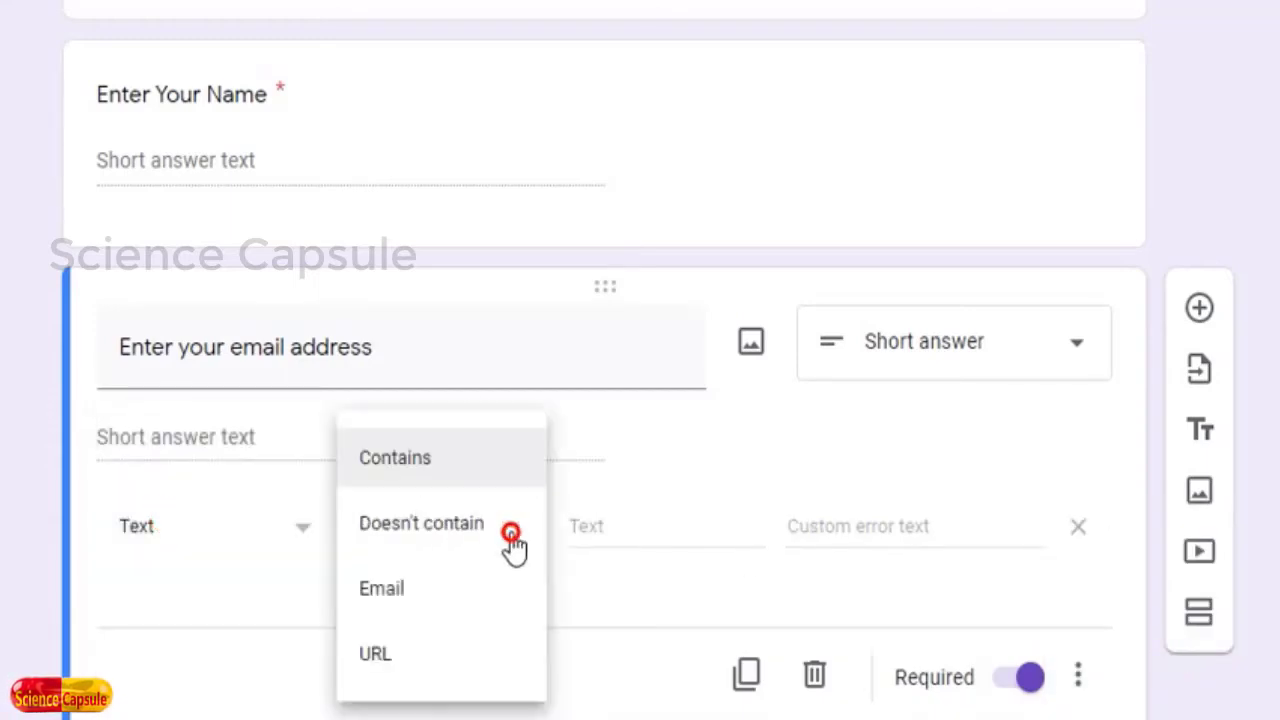
pyautogui.click(398, 585)
pyautogui.click(616, 527)
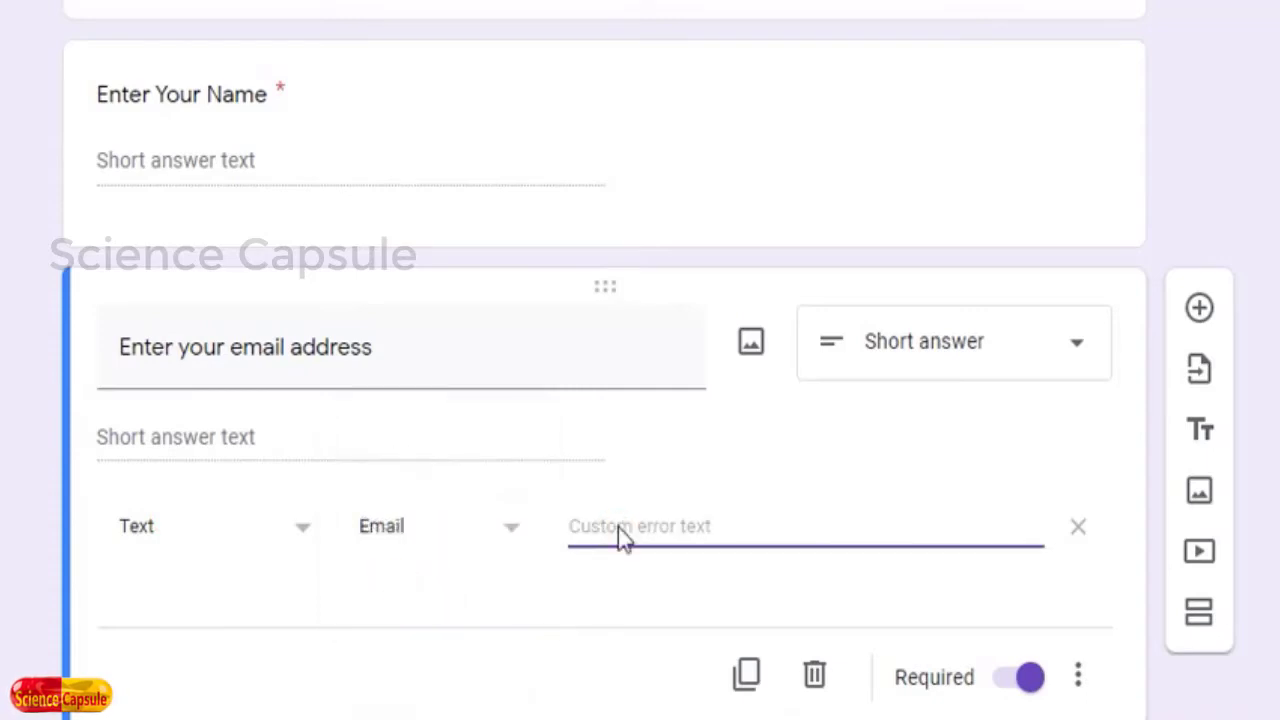
pyautogui.write('Invalid email address')
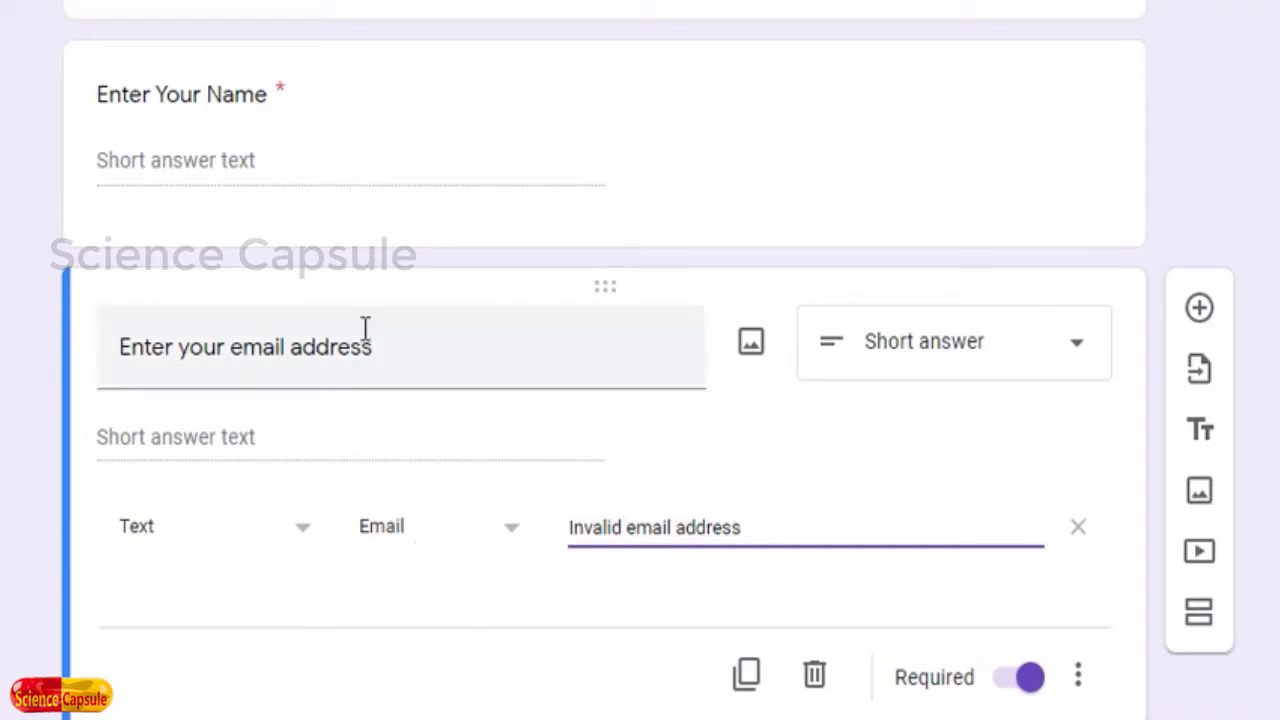
# Duplicate the email question and change the copy's text to "Choose your class"
pyautogui.scroll(1, 330, 300)
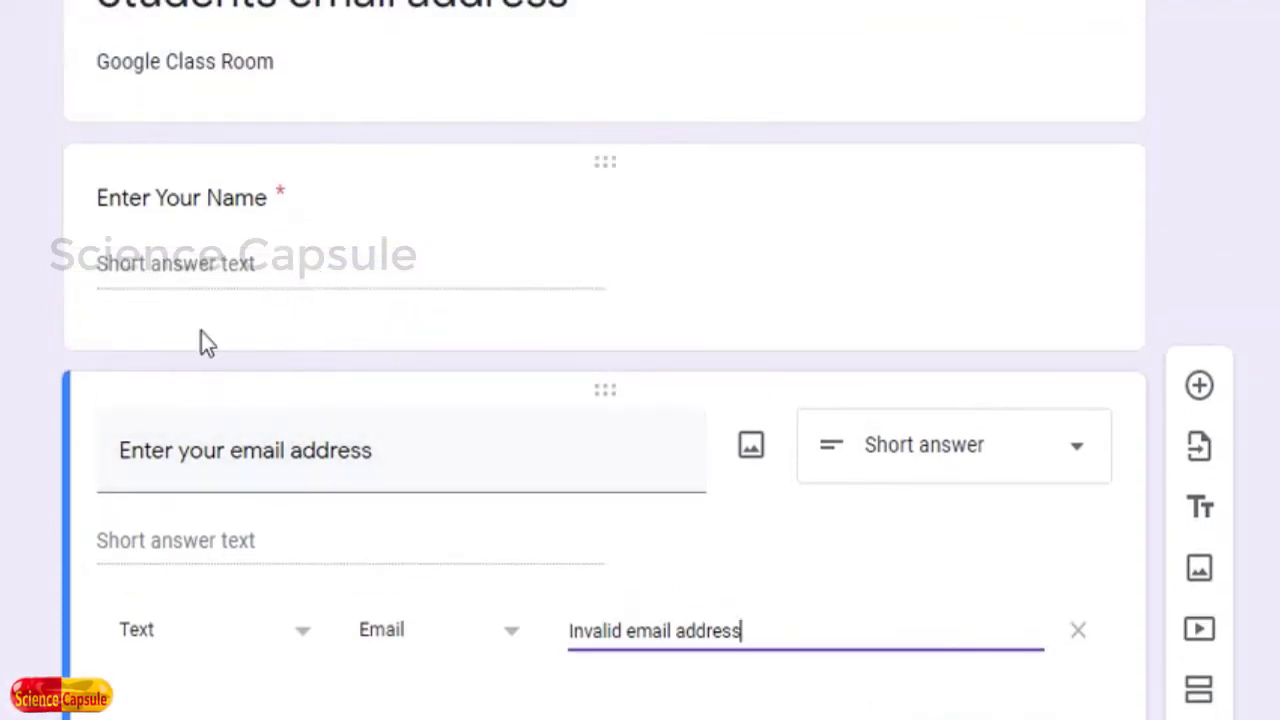
pyautogui.scroll(-2, 197, 263)
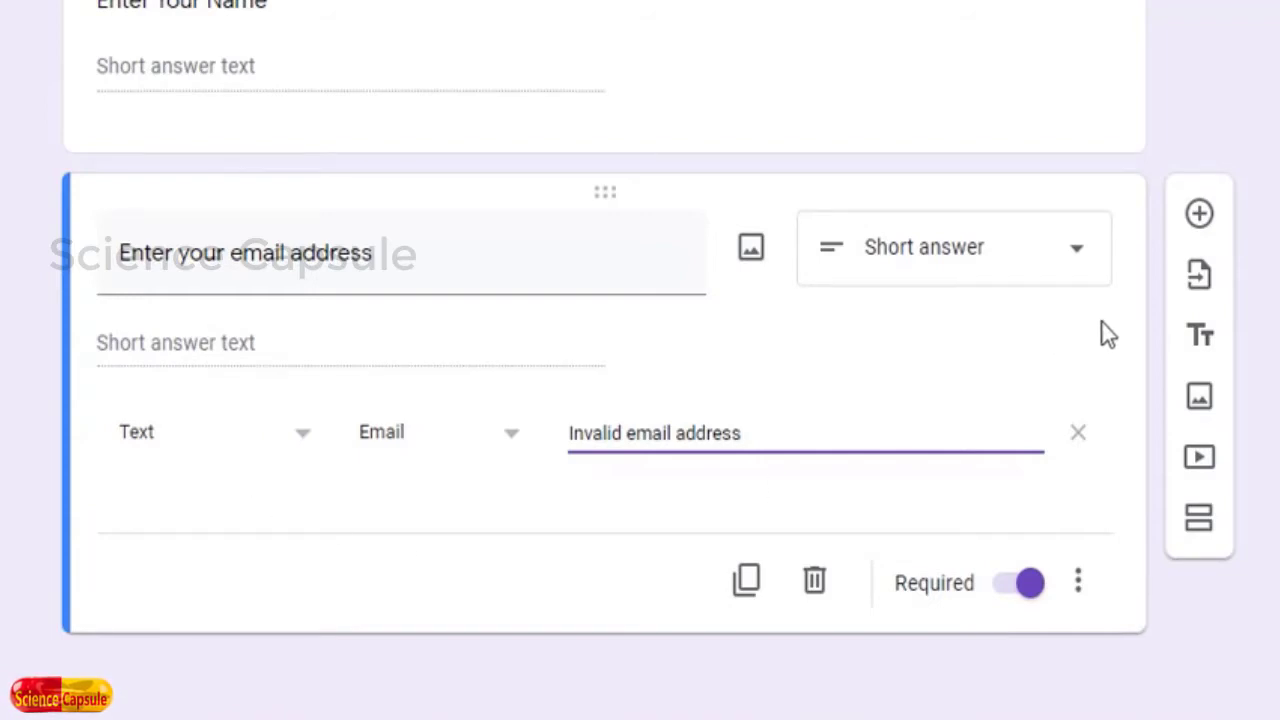
pyautogui.click(748, 580)
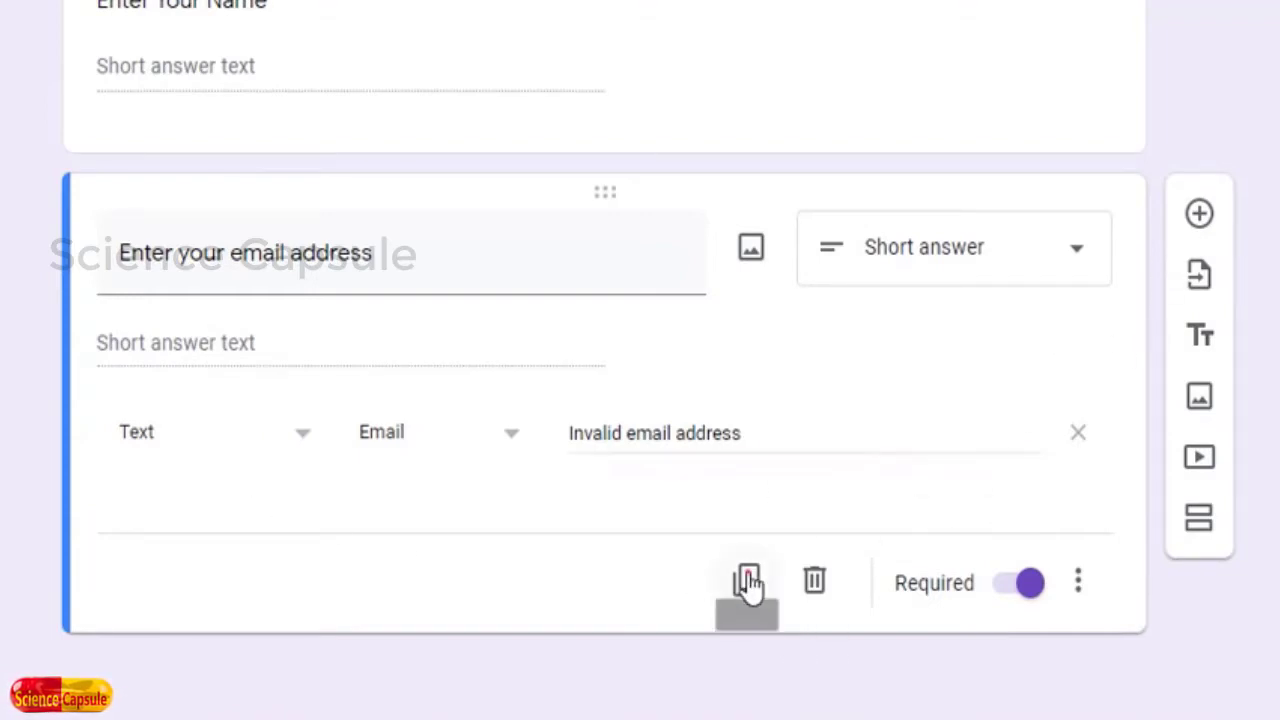
pyautogui.write('En')
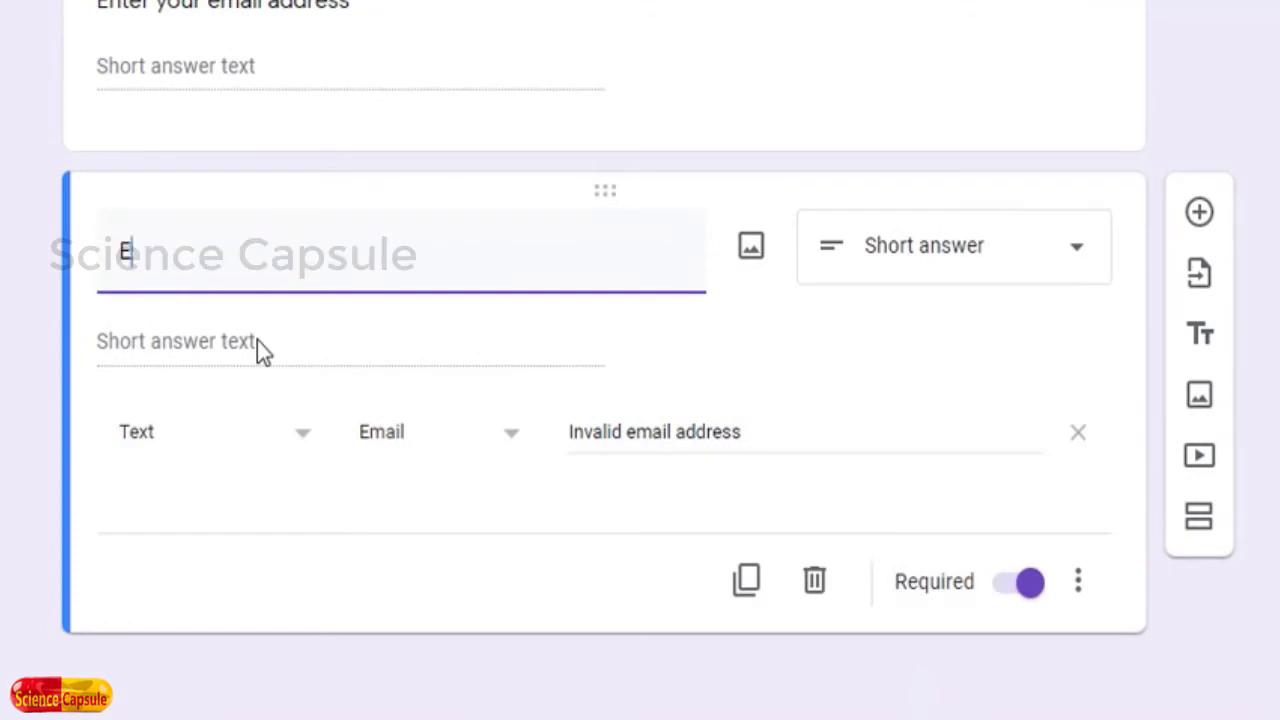
pyautogui.press('BackSpace')
pyautogui.press('BackSpace')
pyautogui.write('Choose you')
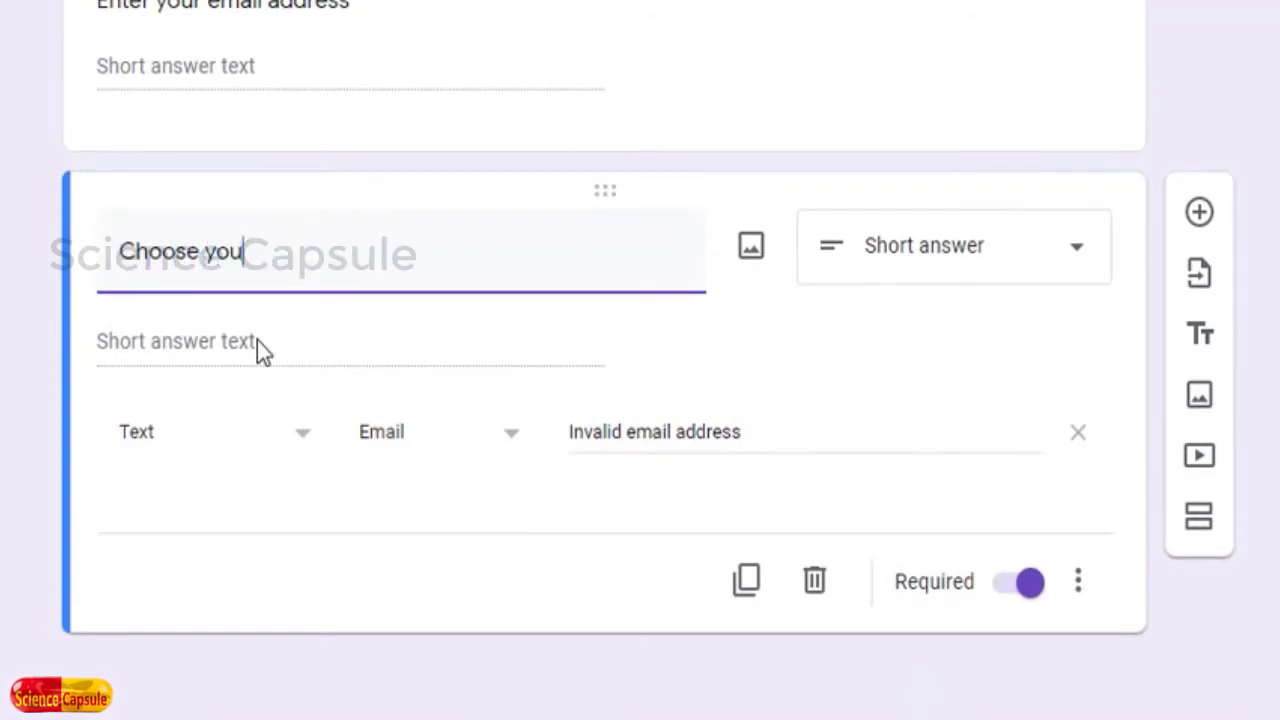
pyautogui.write('r class')
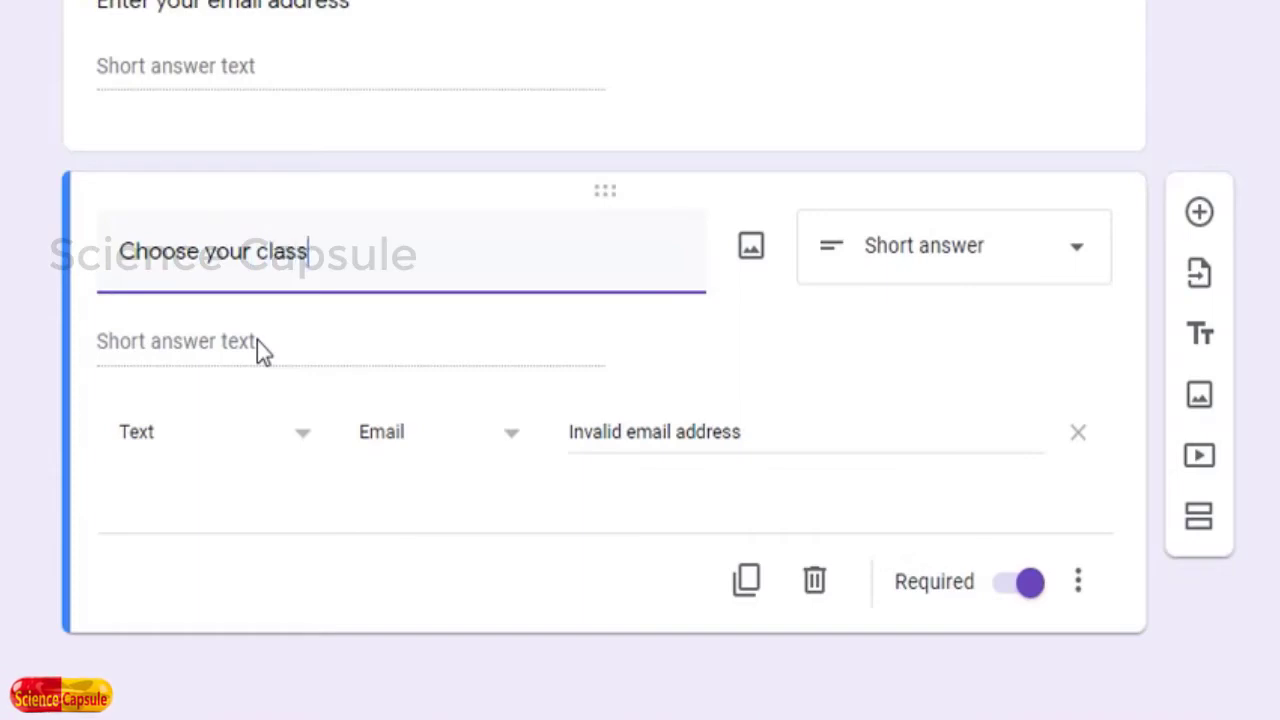
# Change the "Choose your class" question to a dropdown and enter I, II and III as its first options
pyautogui.click(960, 294)
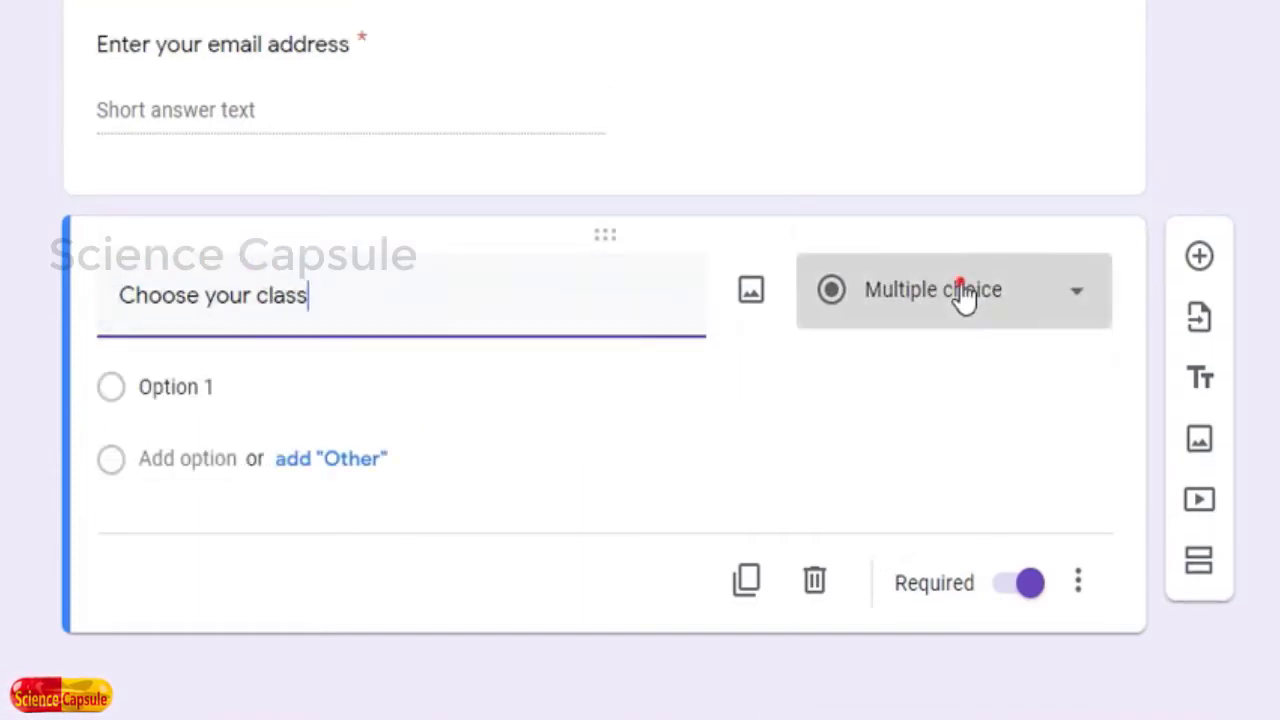
pyautogui.click(887, 137)
pyautogui.click(172, 387)
pyautogui.write('I')
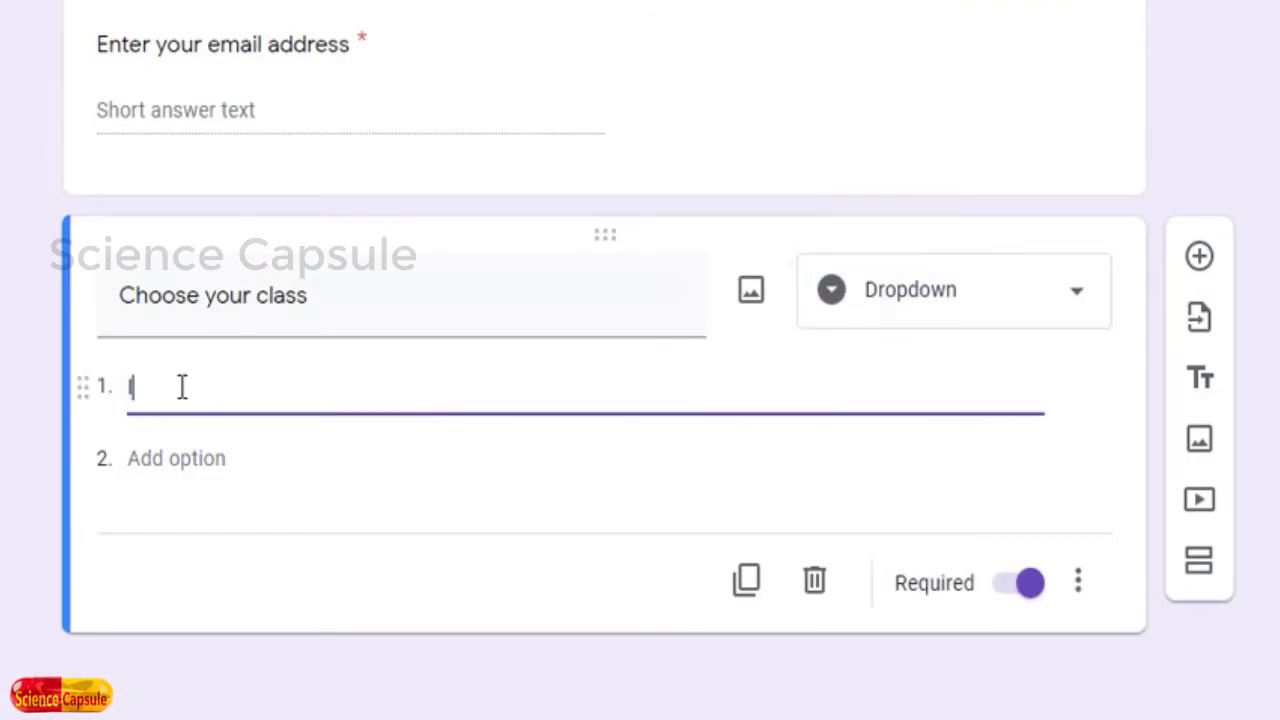
pyautogui.click(217, 455)
pyautogui.write('II')
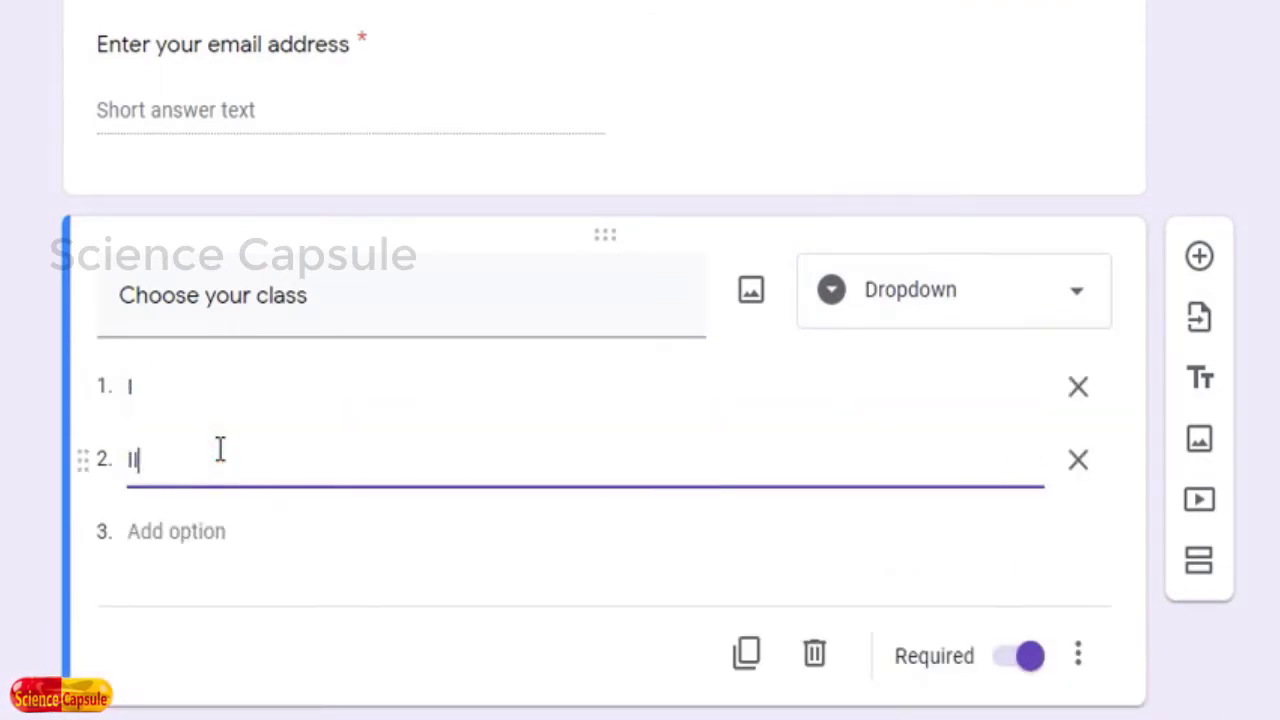
pyautogui.click(207, 548)
pyautogui.write('III')
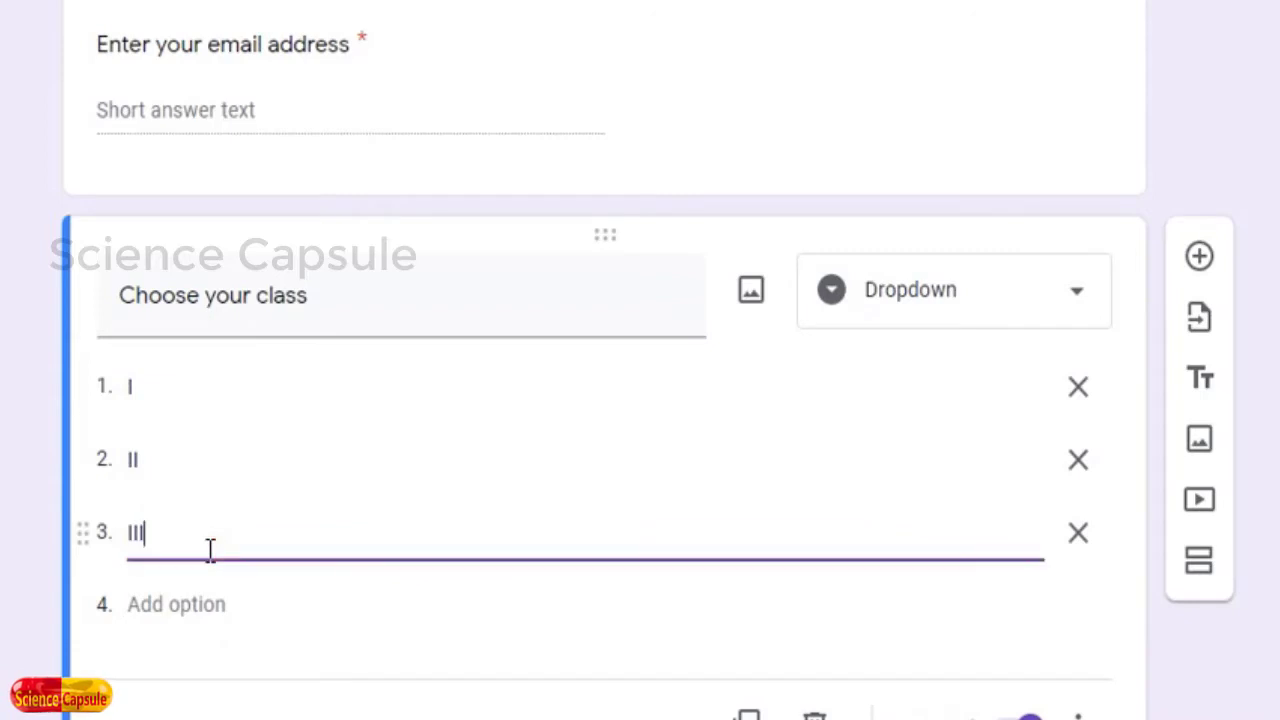
# Add the remaining class options IV through X to the dropdown question
pyautogui.press('Tab')
pyautogui.press('Tab')
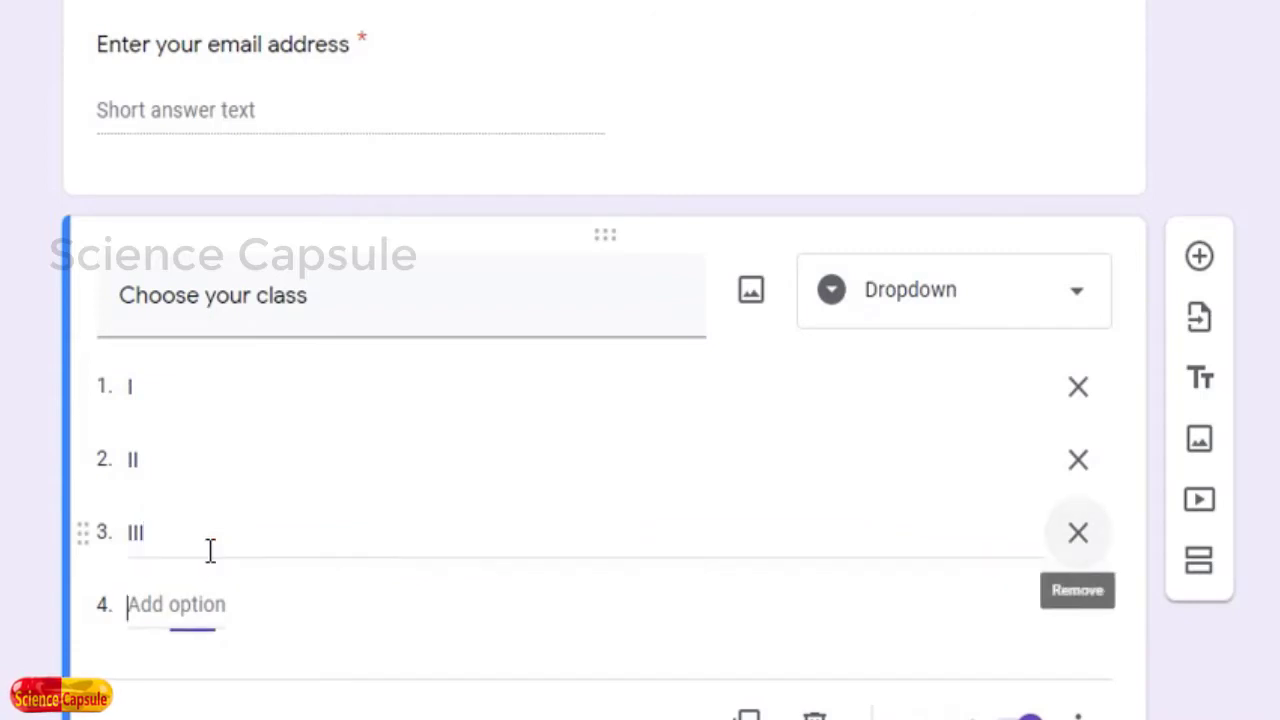
pyautogui.write('I')
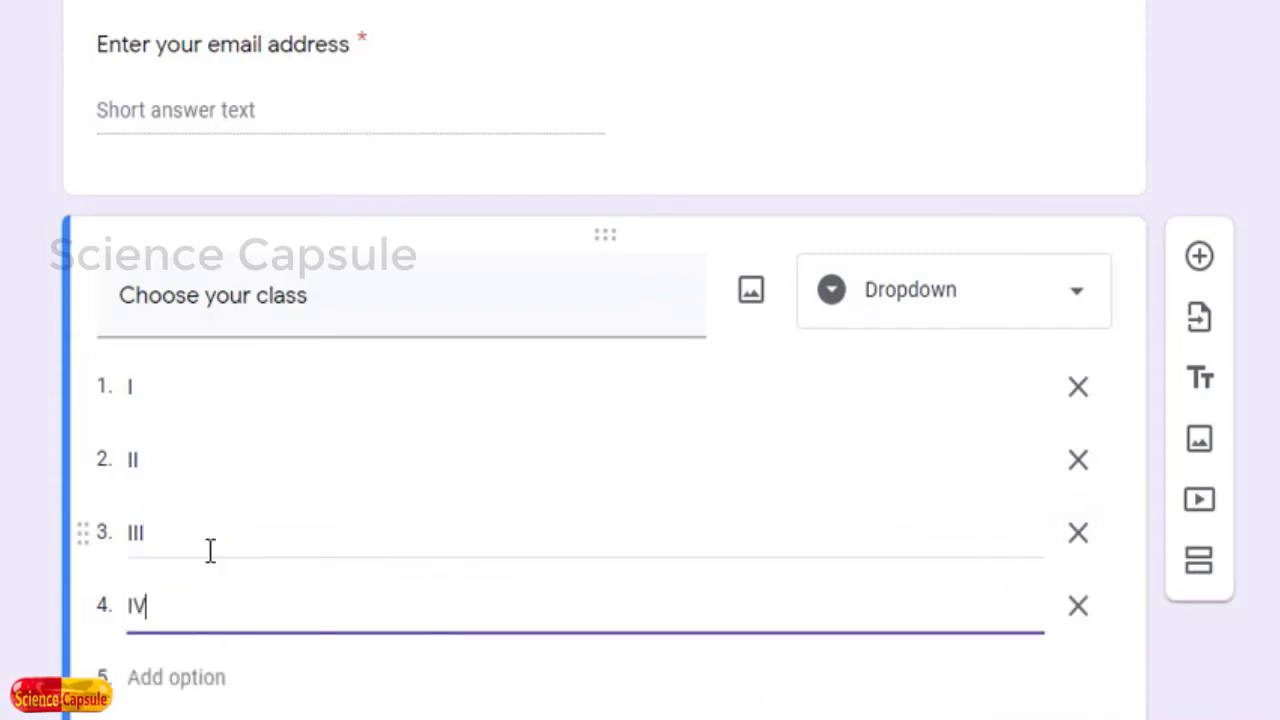
pyautogui.write('V')
pyautogui.press('Tab')
pyautogui.press('Tab')
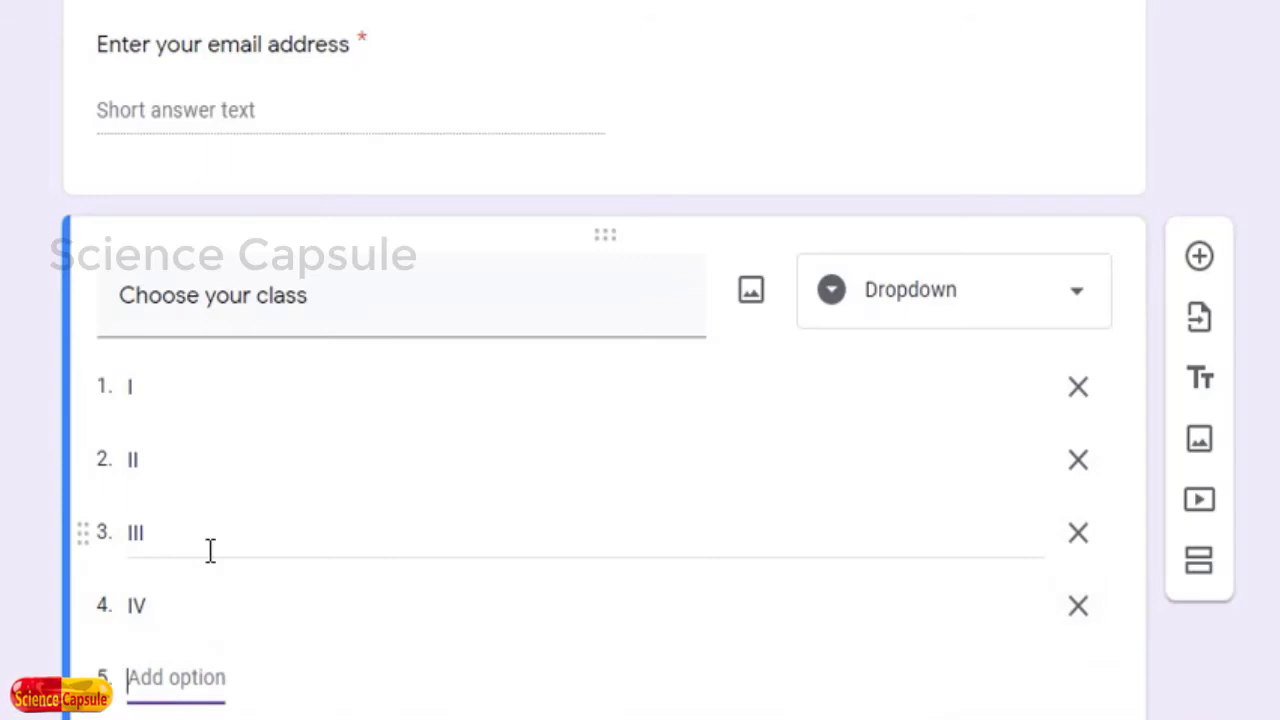
pyautogui.write('V')
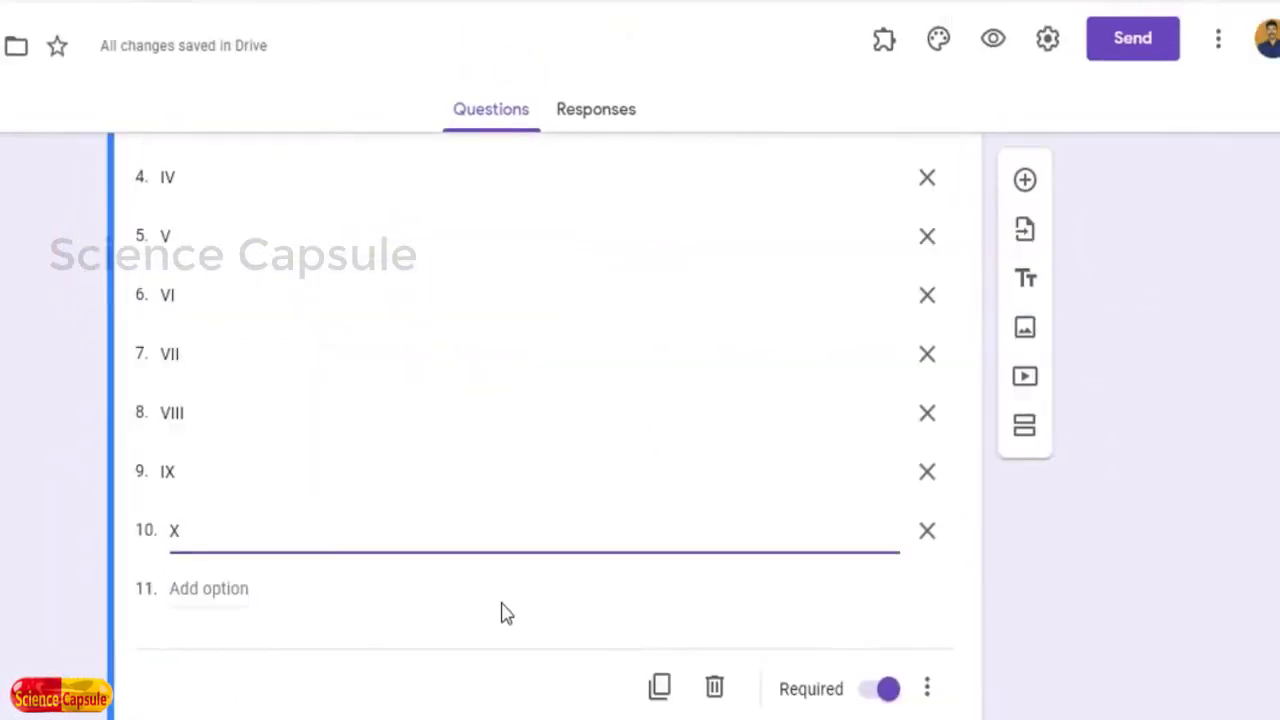
# Preview the form as a respondent and examine the email question and the list of class choices
pyautogui.scroll(6, 475, 528)
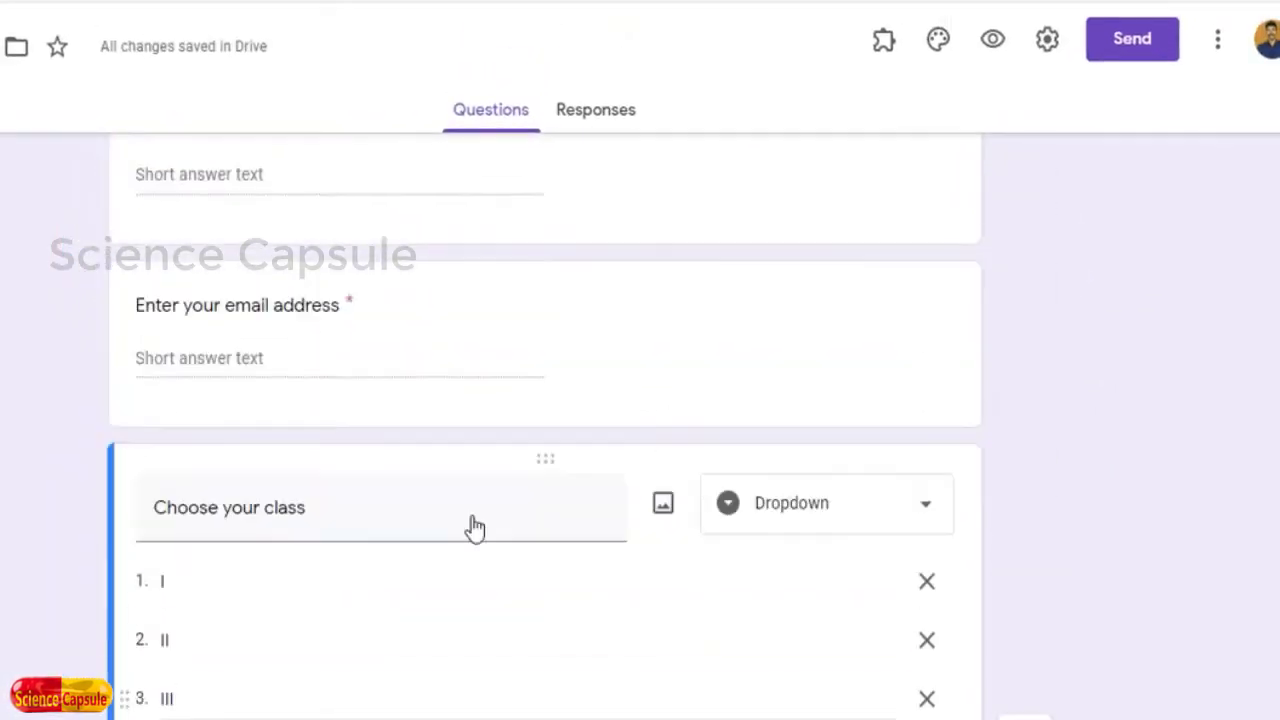
pyautogui.click(996, 44)
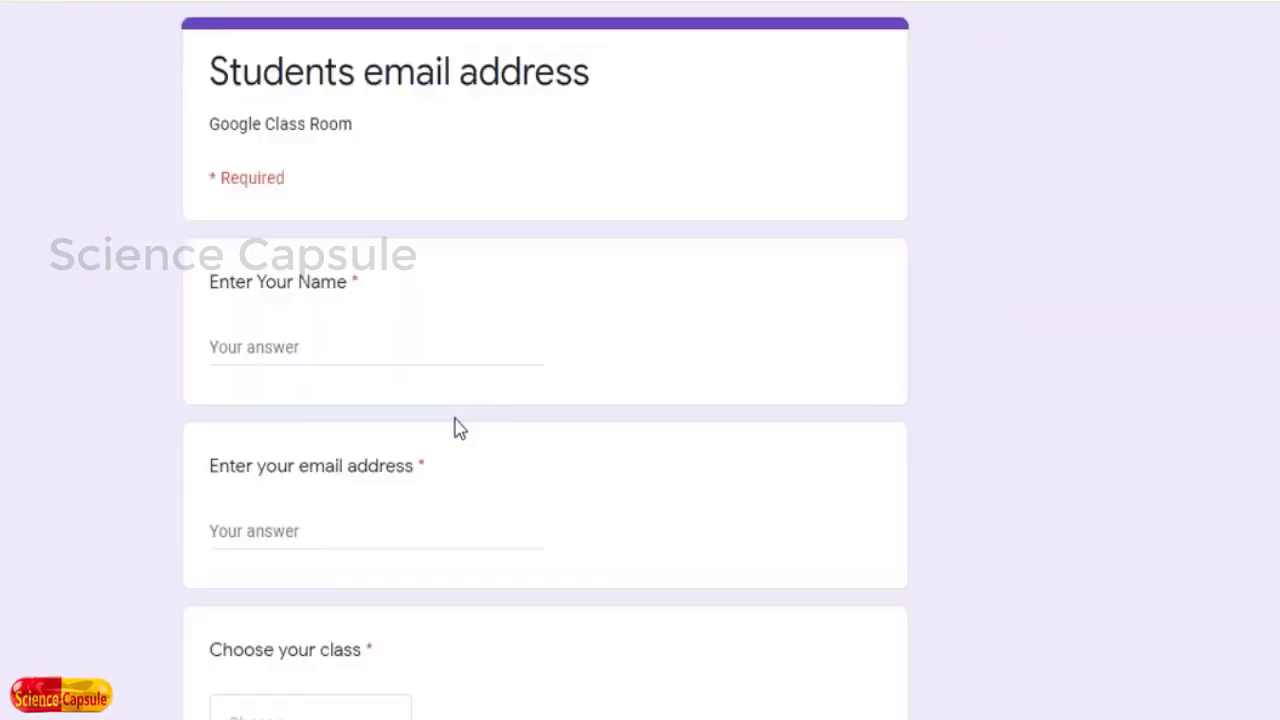
pyautogui.click(276, 525)
pyautogui.scroll(-3, 291, 657)
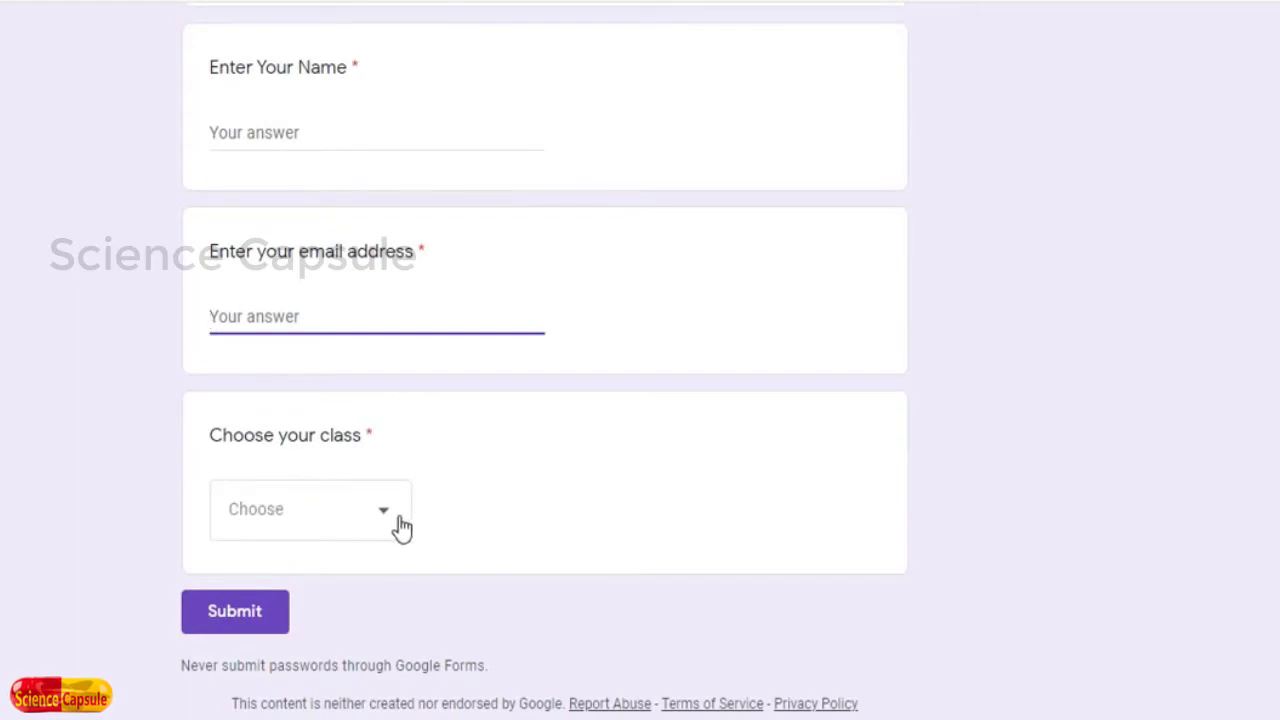
pyautogui.click(392, 516)
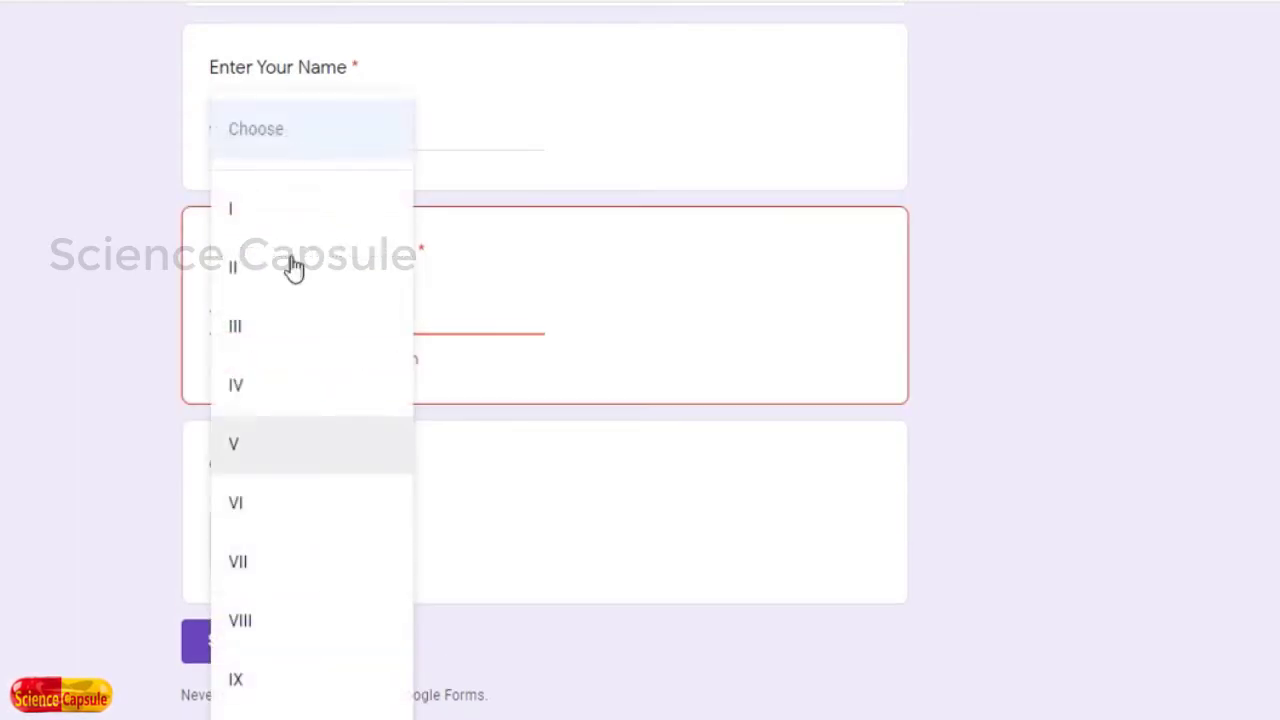
pyautogui.click(629, 322)
pyautogui.scroll(2, 274, 318)
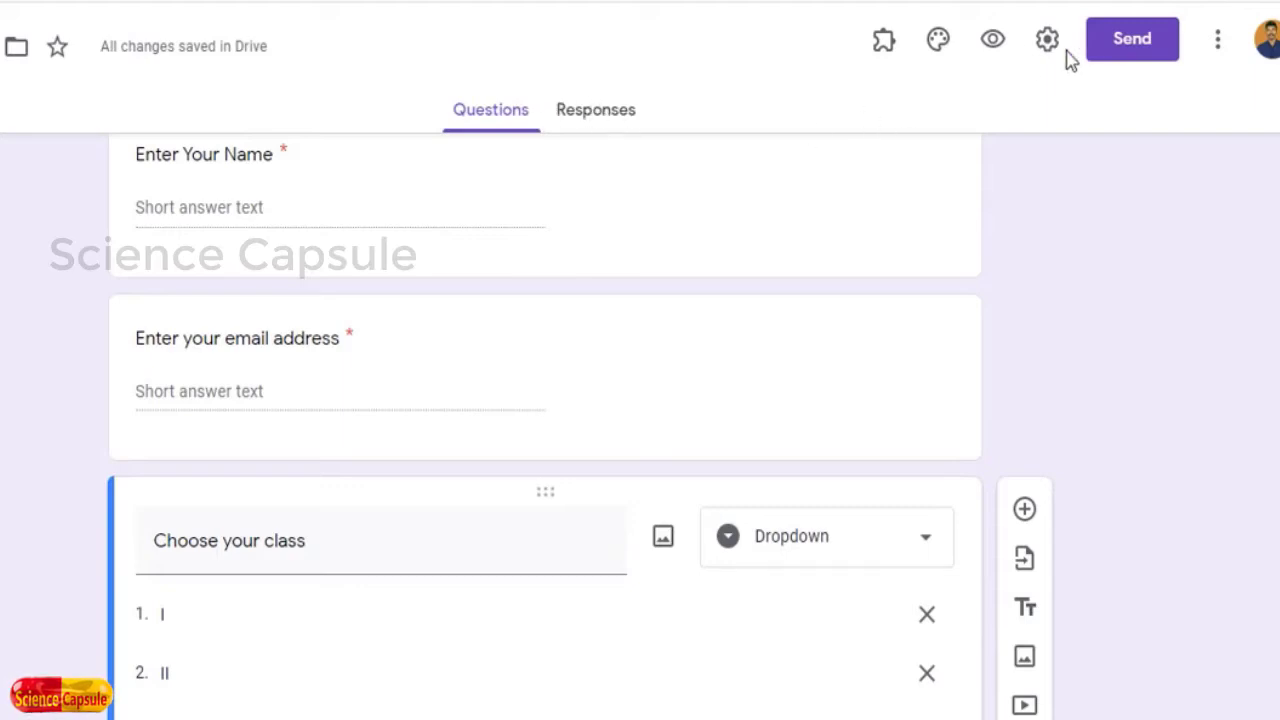
# Limit respondents to 1 response in the form's general settings and save them
pyautogui.click(1058, 42)
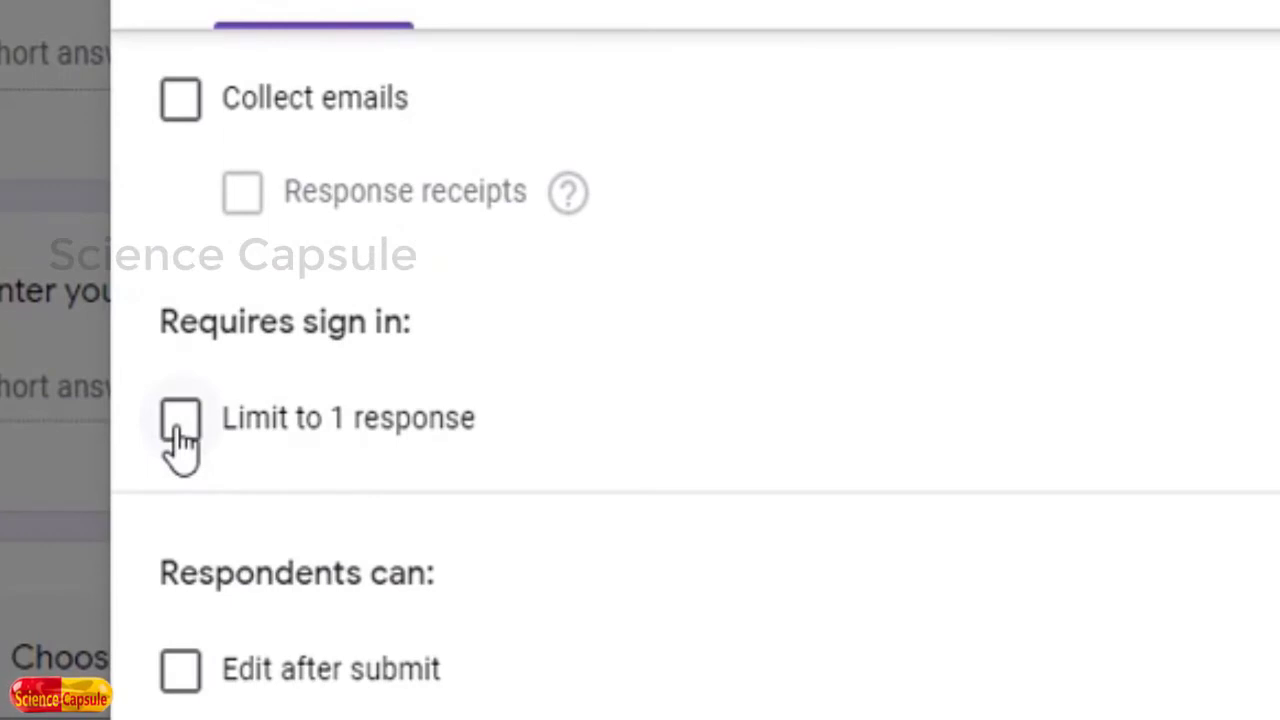
pyautogui.click(180, 425)
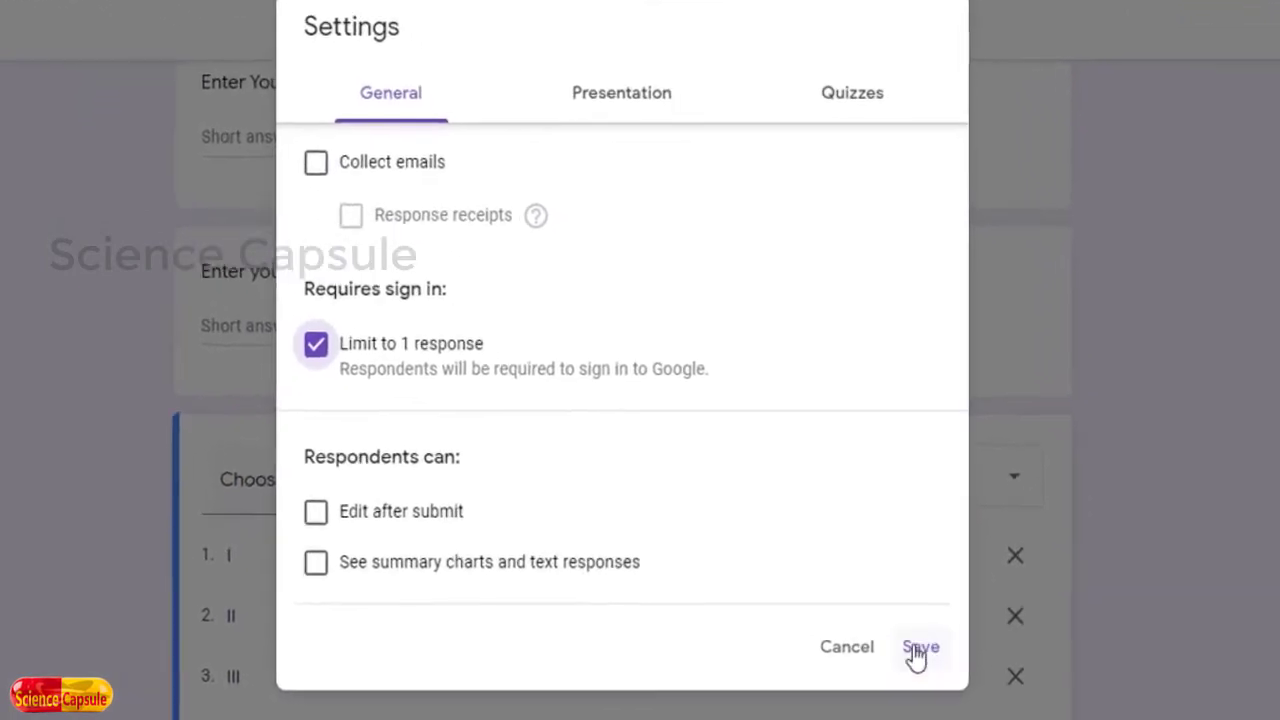
pyautogui.click(918, 650)
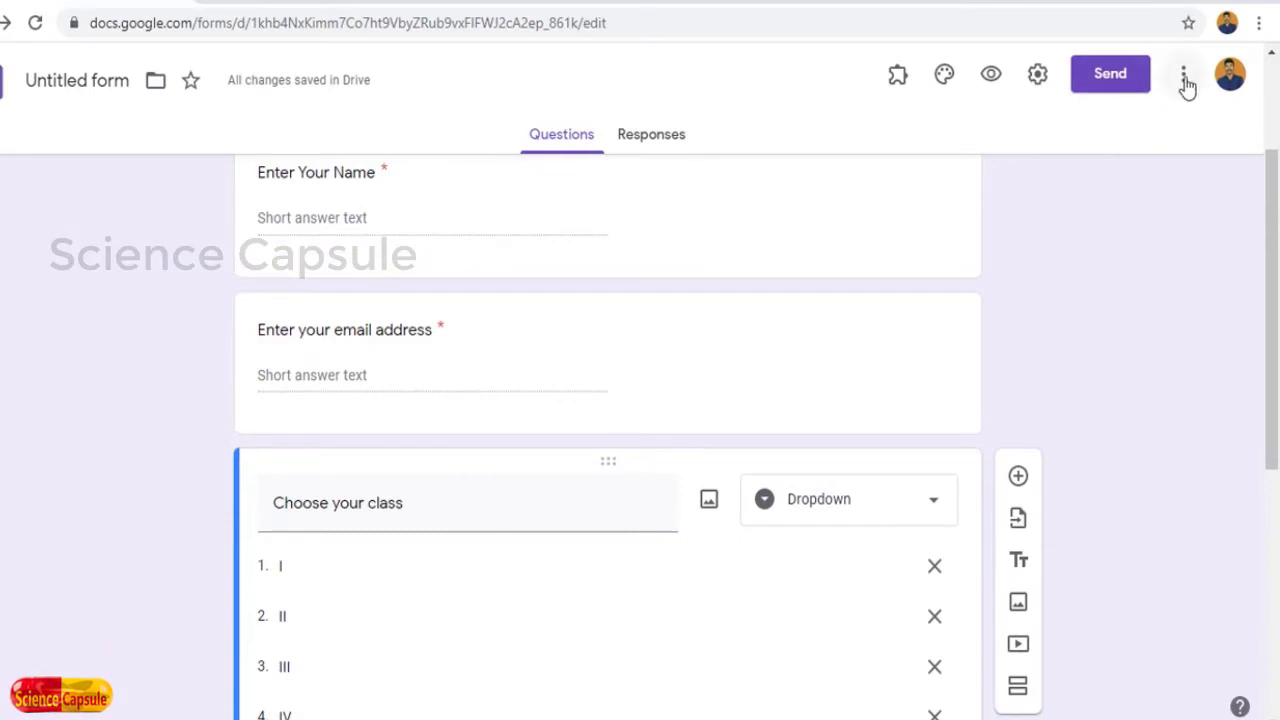
# Generate a shortened URL for sending the form and copy the link
pyautogui.click(1126, 80)
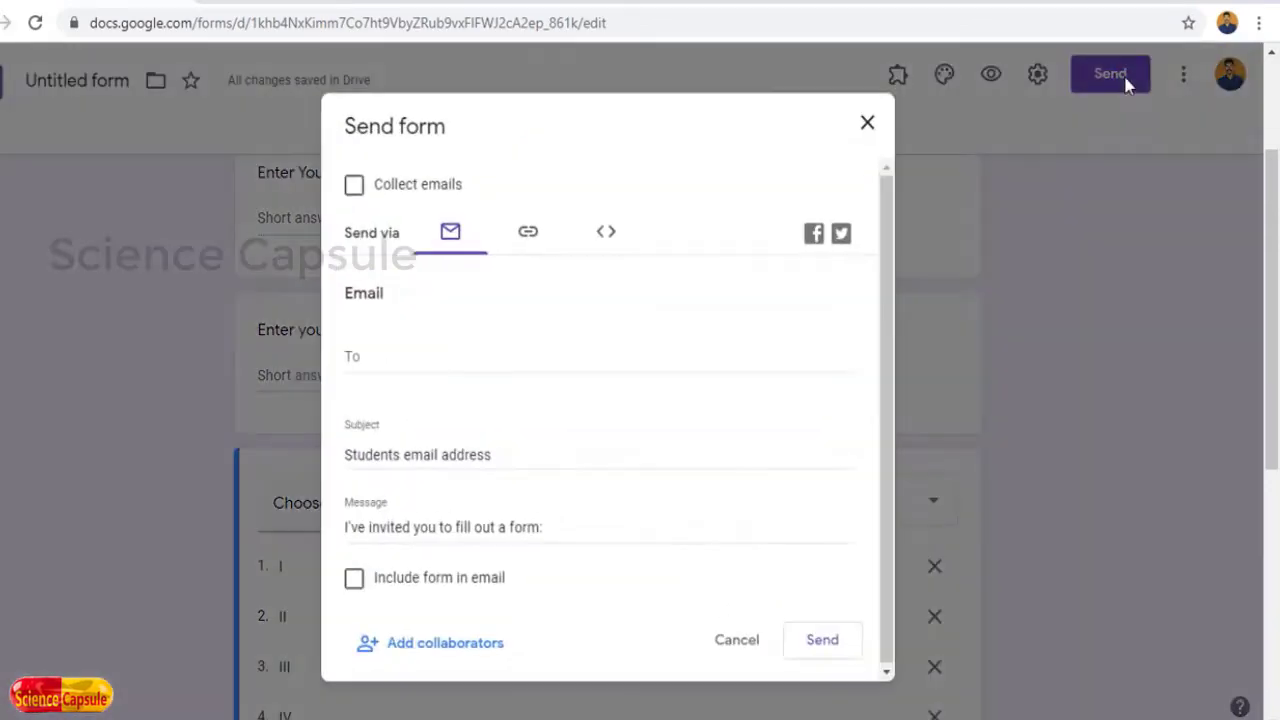
pyautogui.click(526, 236)
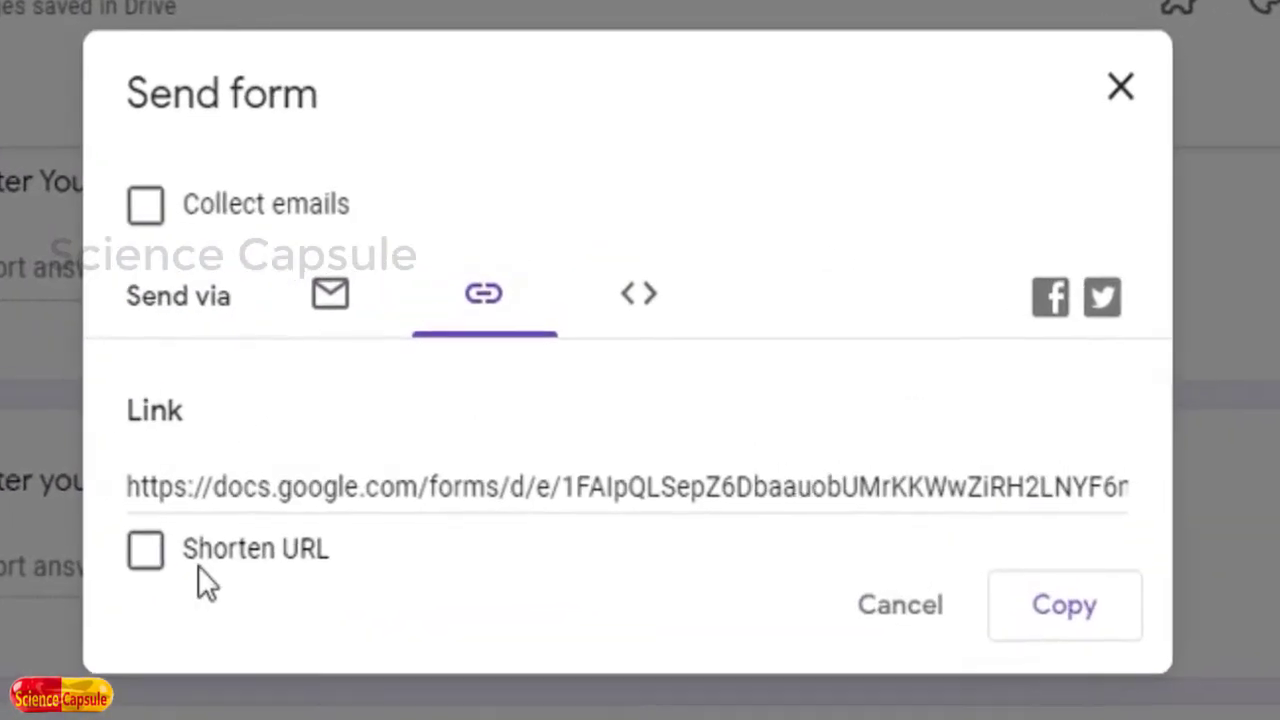
pyautogui.click(352, 367)
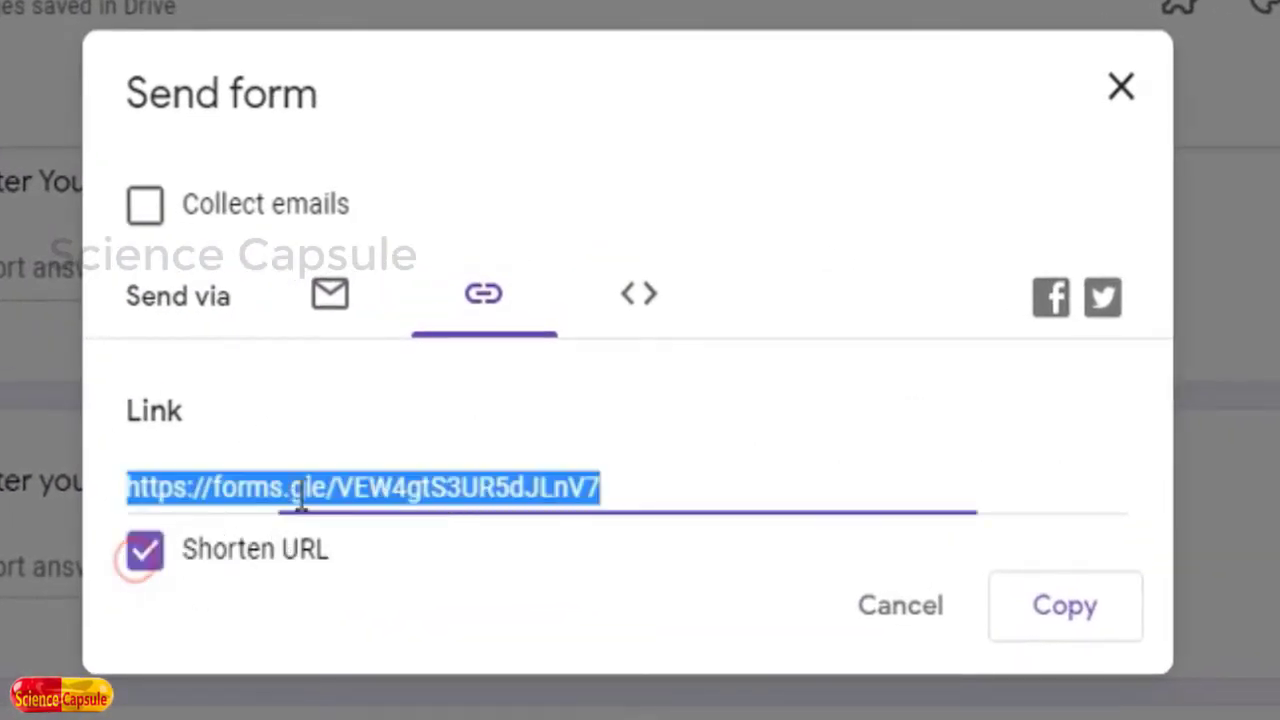
pyautogui.click(1068, 612)
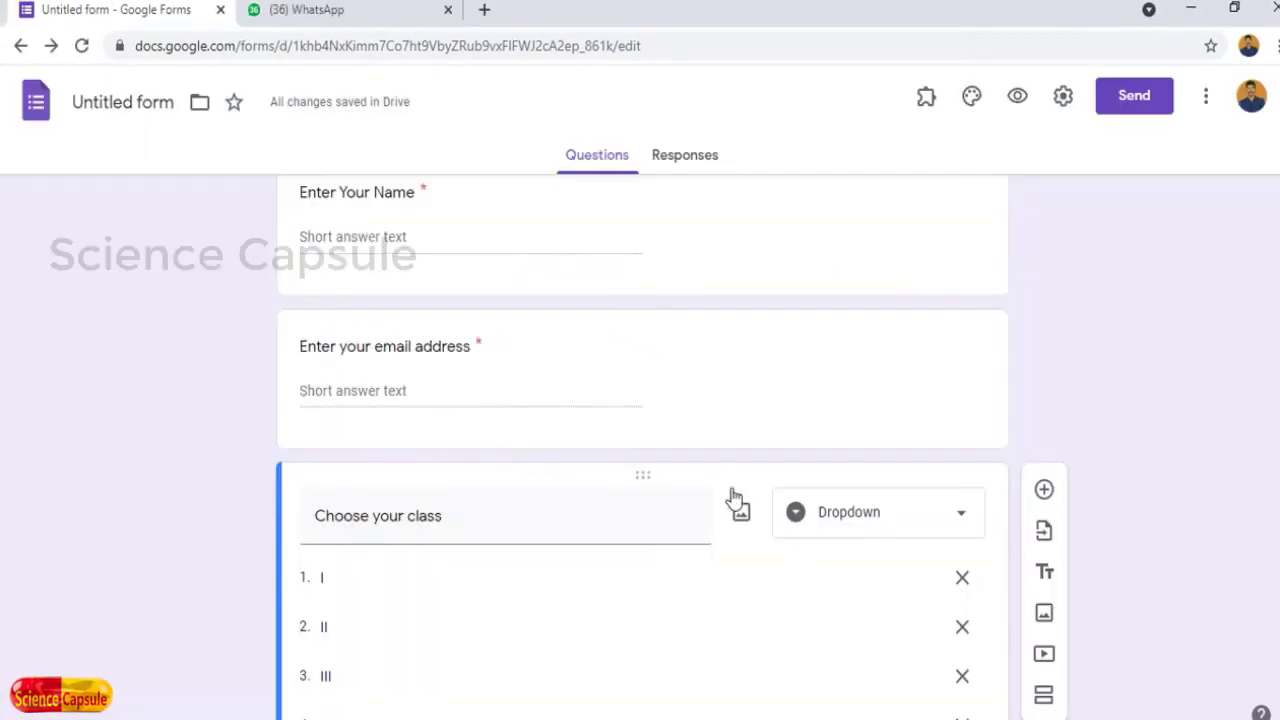
# Switch to WhatsApp and send the copied form link in the open class group chat
pyautogui.click(320, 12)
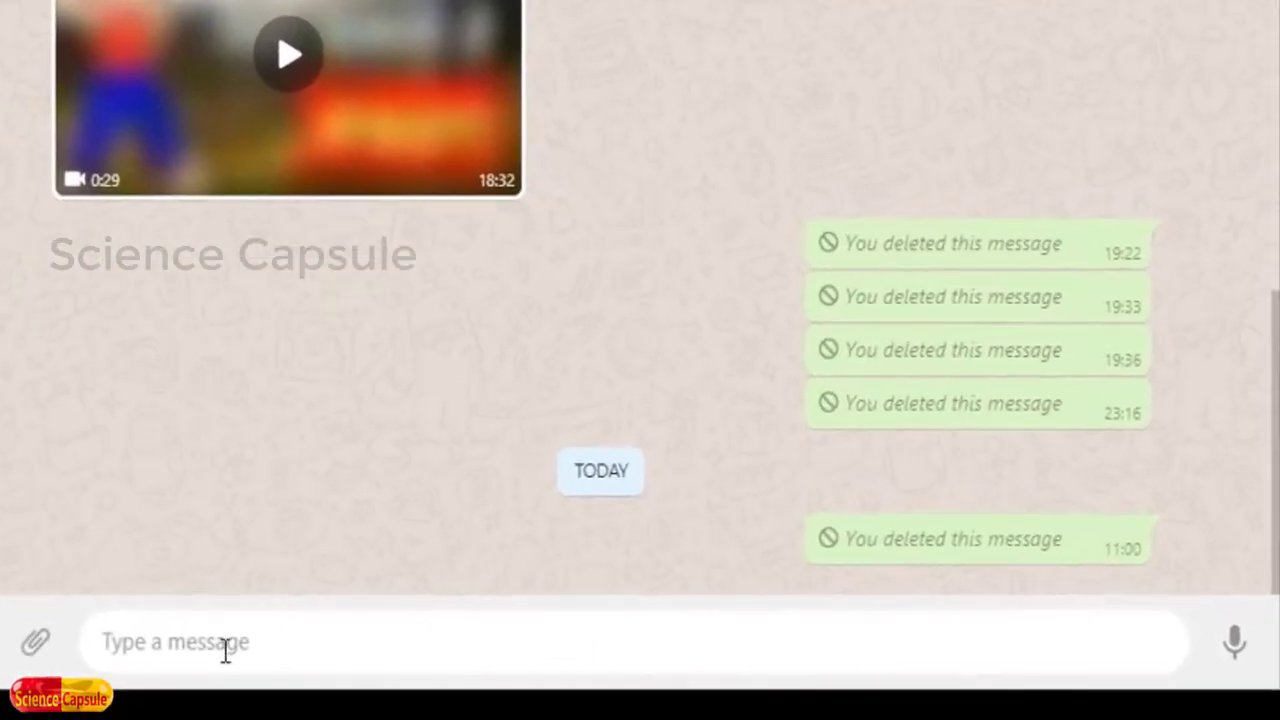
pyautogui.rightClick(588, 710)
pyautogui.click(298, 412)
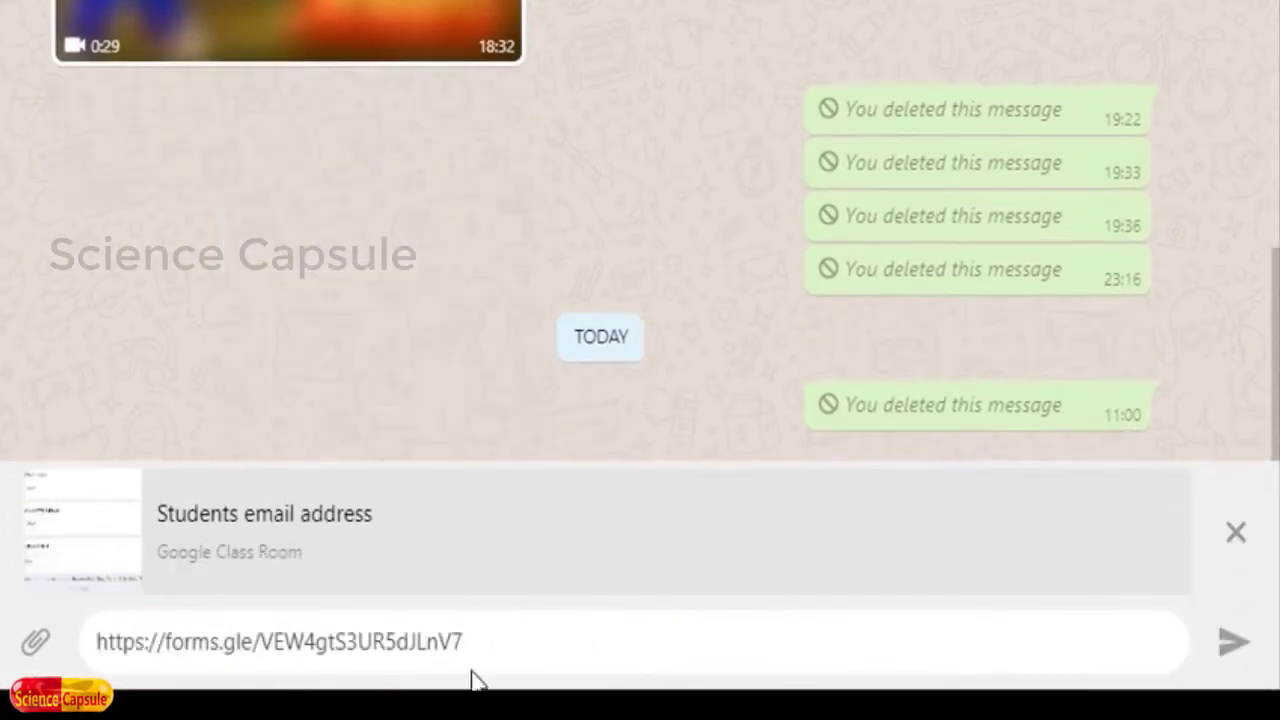
pyautogui.click(1232, 646)
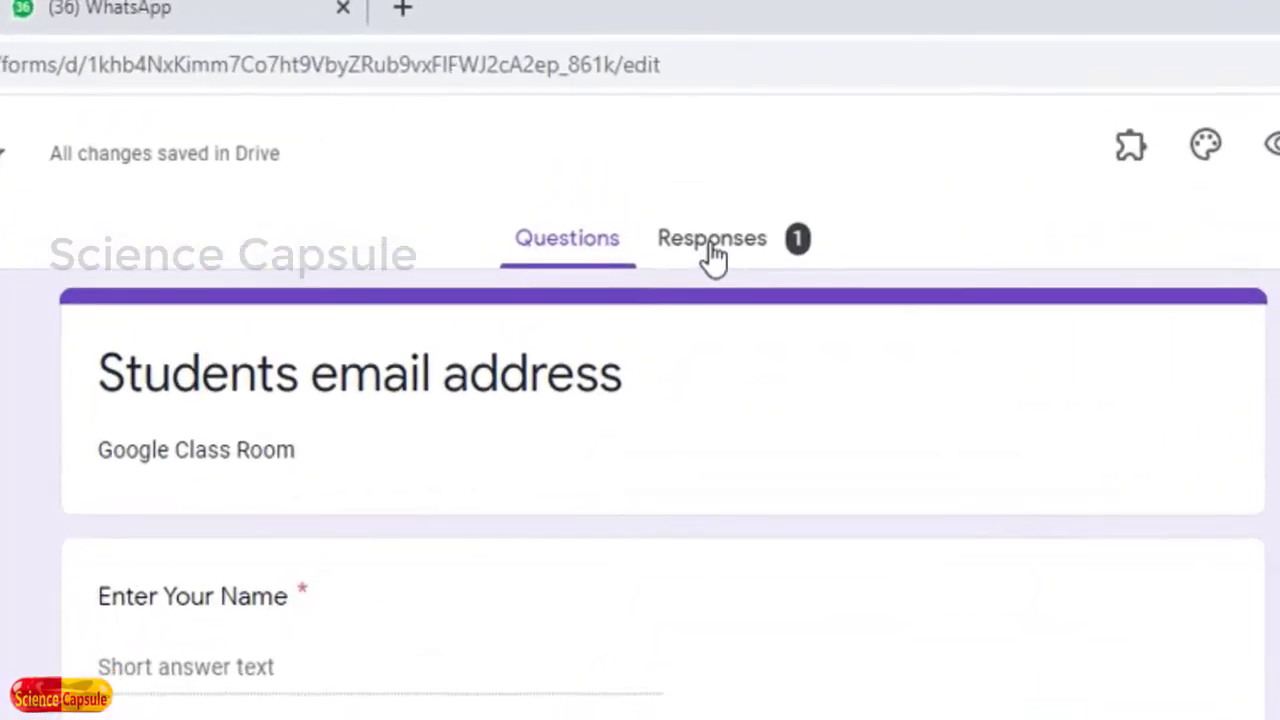
# Review the summary of submitted responses to the form's name, email and class questions
pyautogui.click(712, 252)
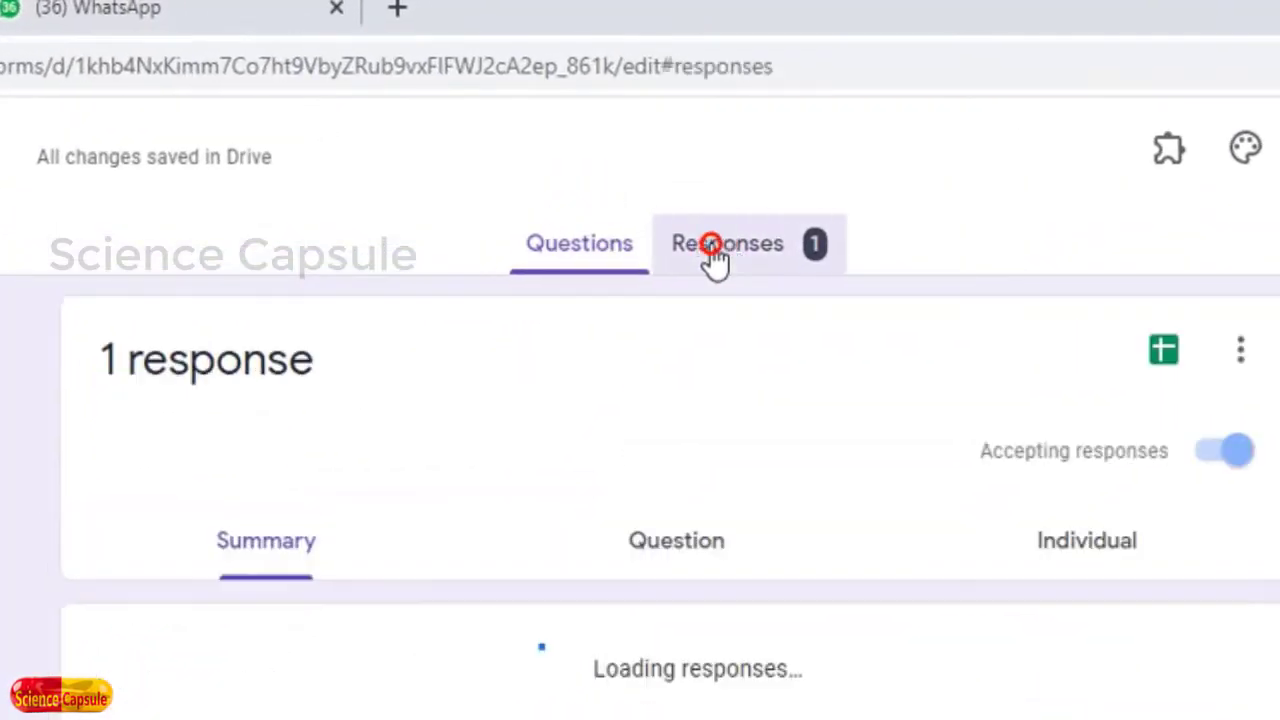
pyautogui.scroll(-5, 640, 450)
pyautogui.scroll(5, 172, 645)
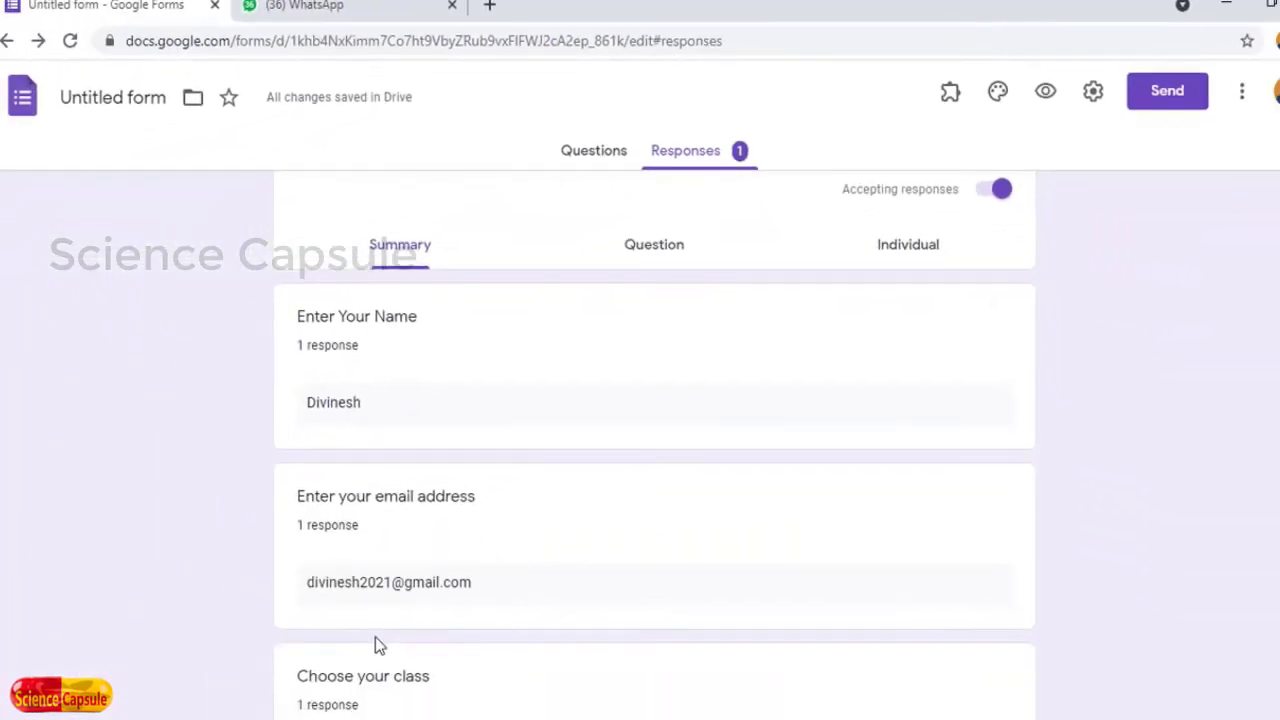
pyautogui.scroll(2, 674, 309)
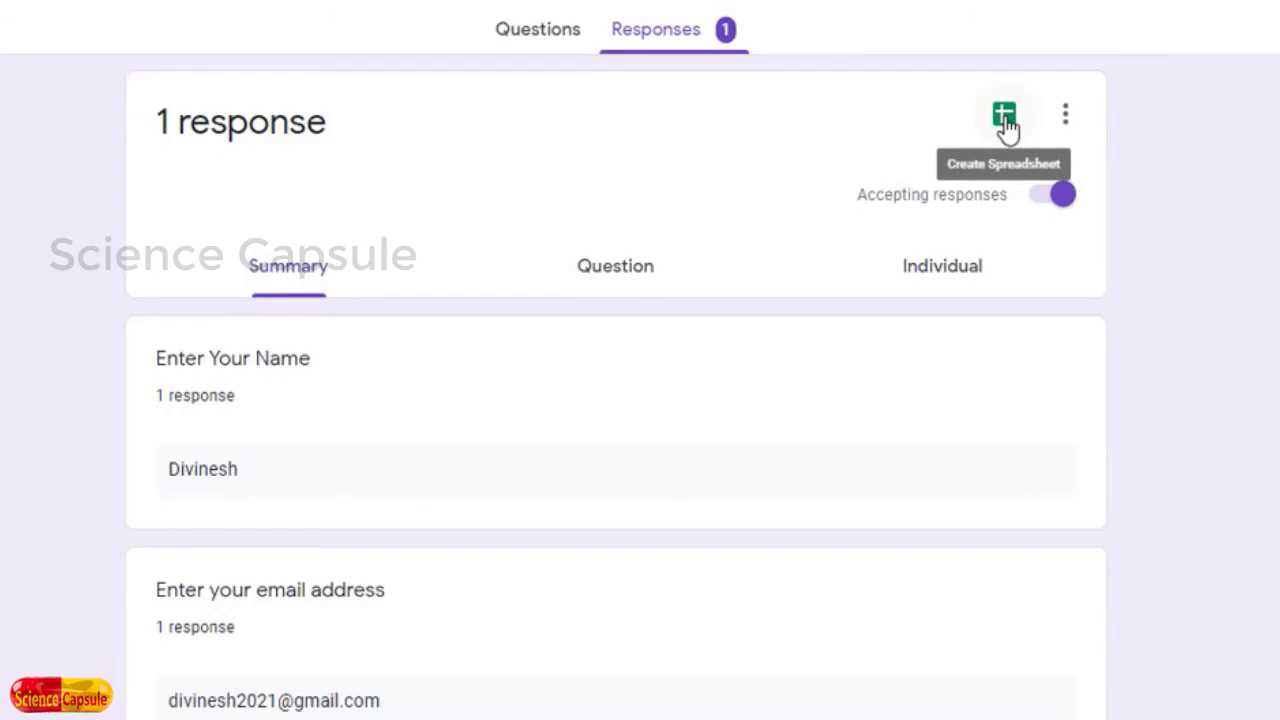
# Create a new spreadsheet named "Students email address" as the destination for the form's responses
pyautogui.click(964, 207)
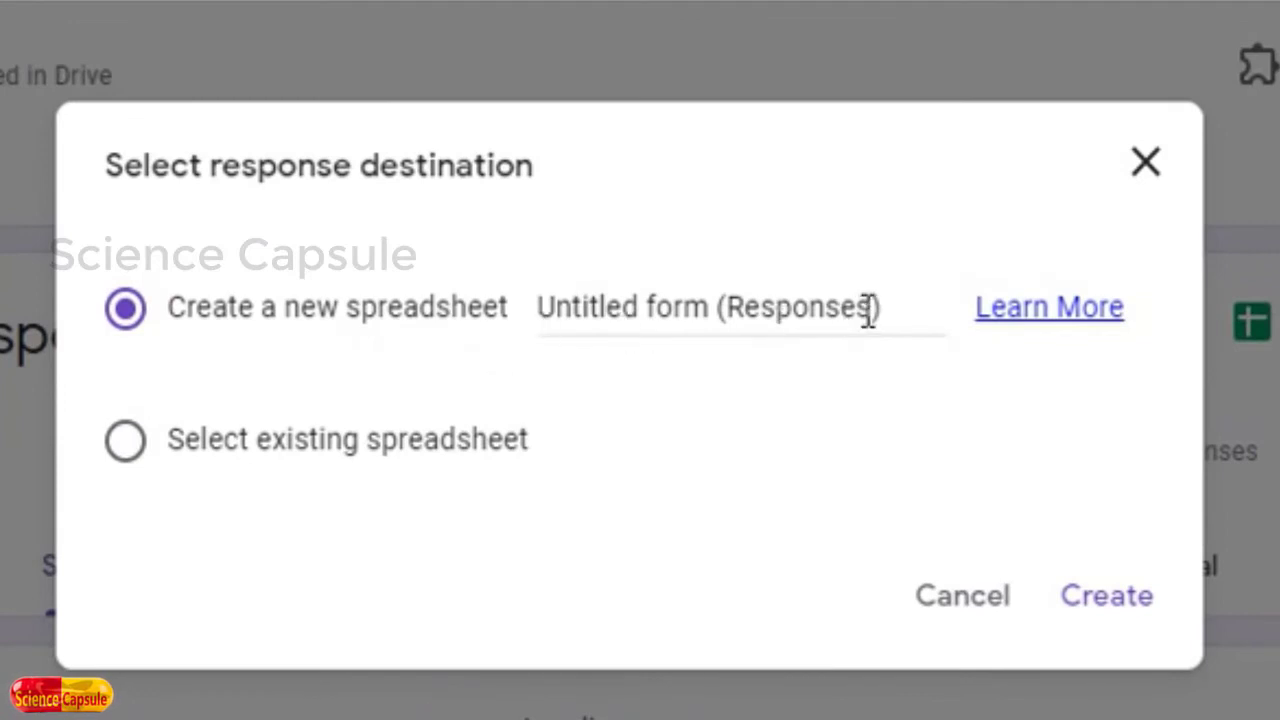
pyautogui.moveTo(874, 307); pyautogui.dragTo(536, 326)
pyautogui.press('BackSpace')
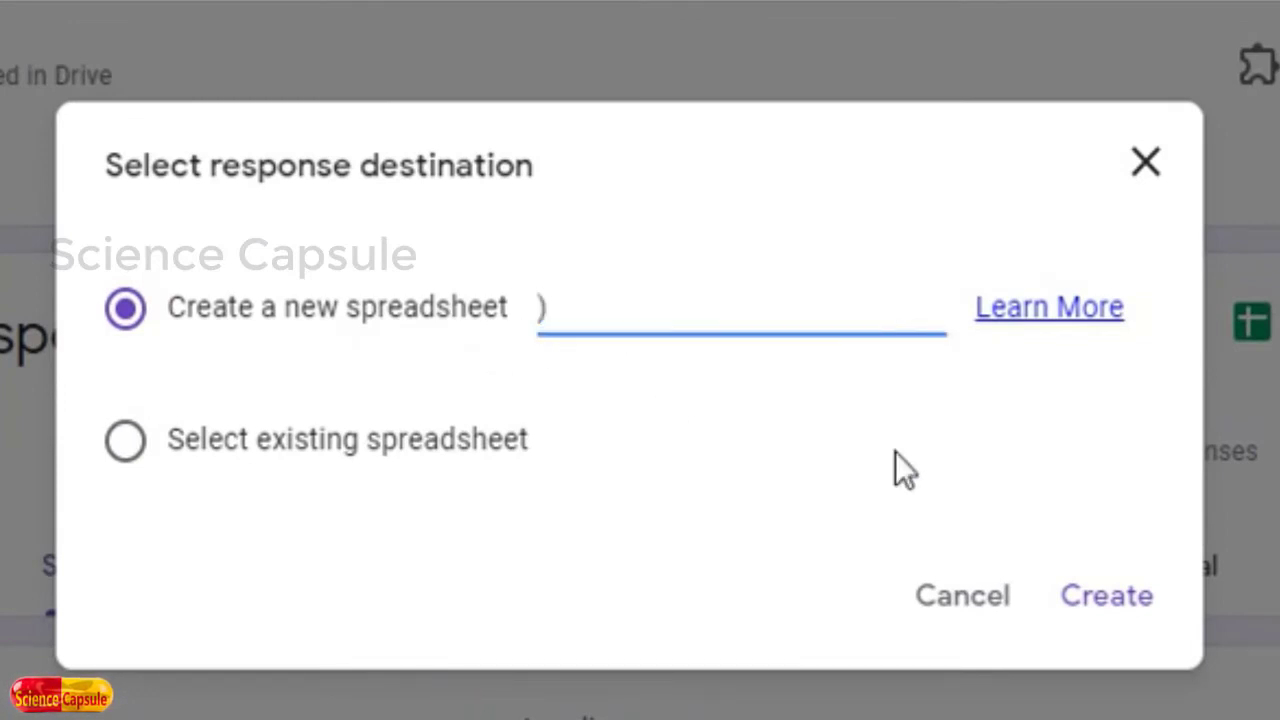
pyautogui.press('Delete')
pyautogui.write('Studen')
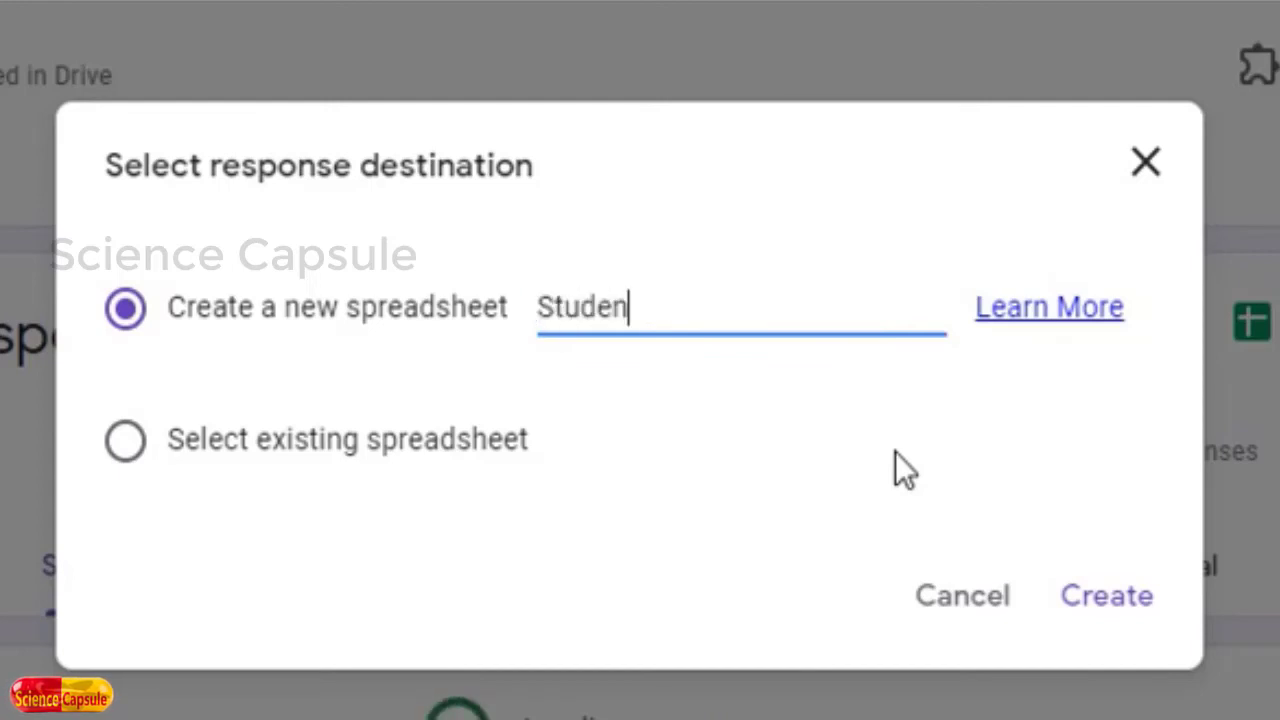
pyautogui.write('ts email address')
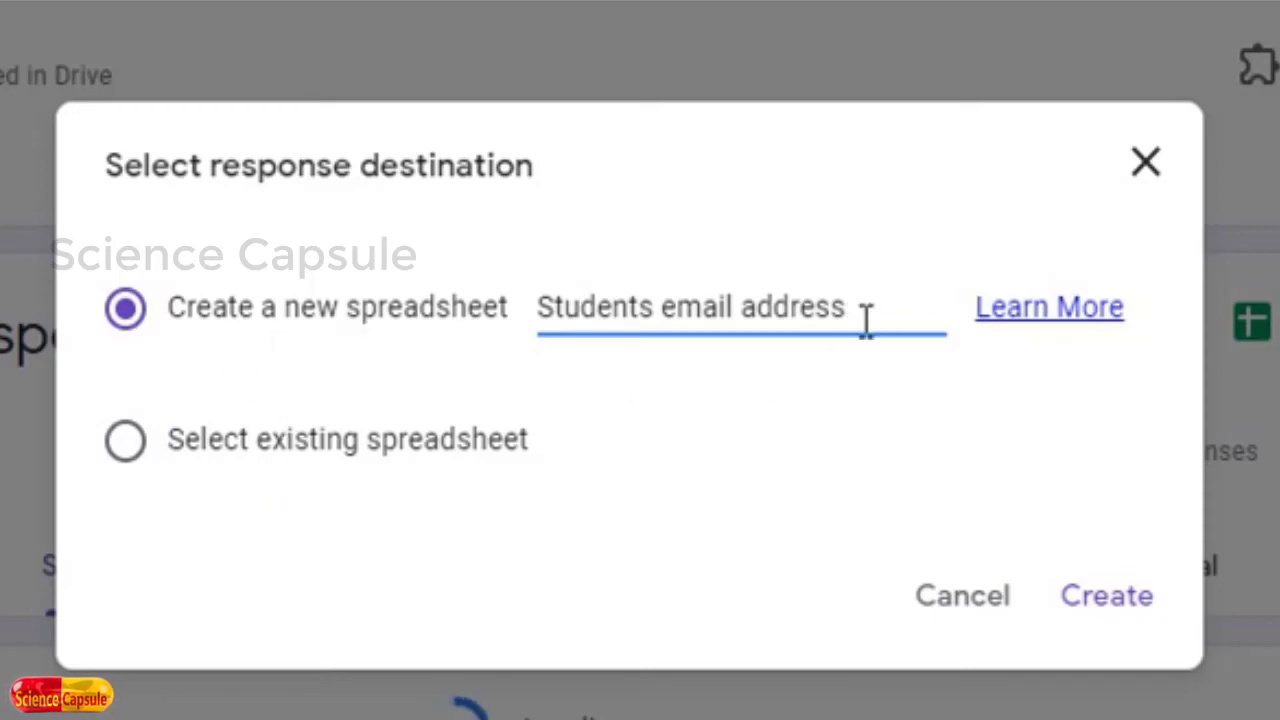
pyautogui.click(1130, 598)
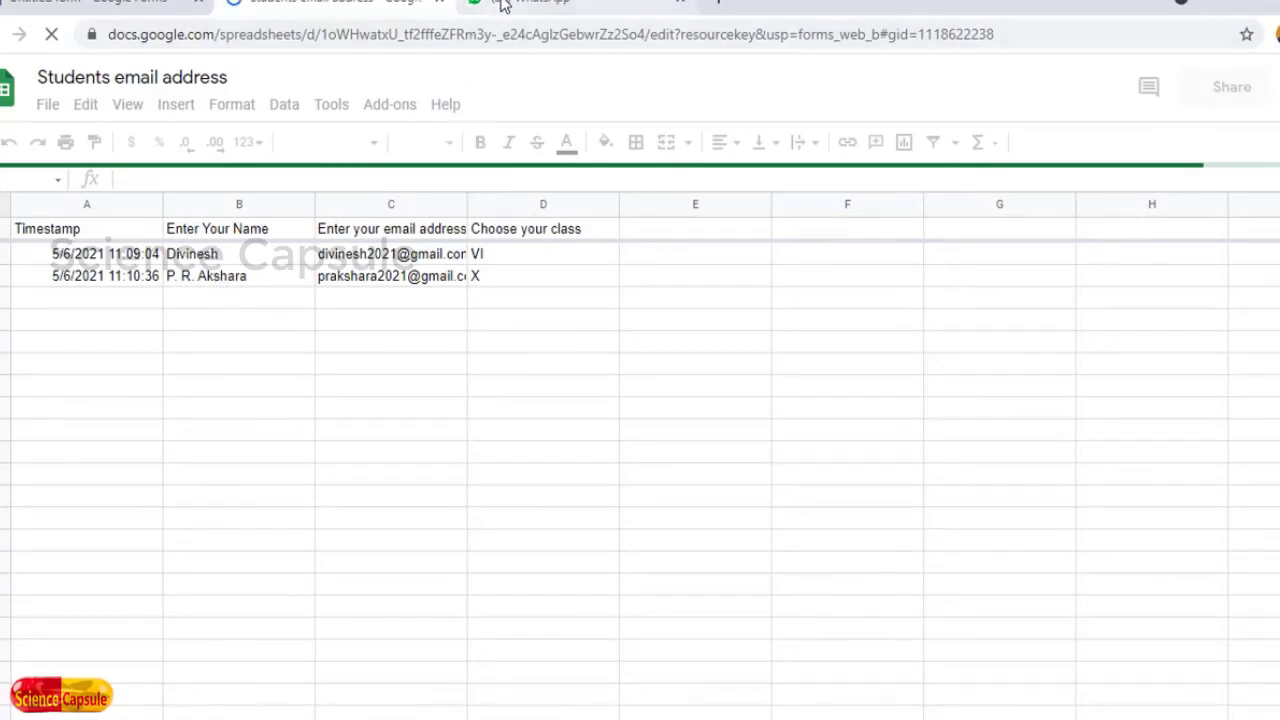
pyautogui.click(530, 5)
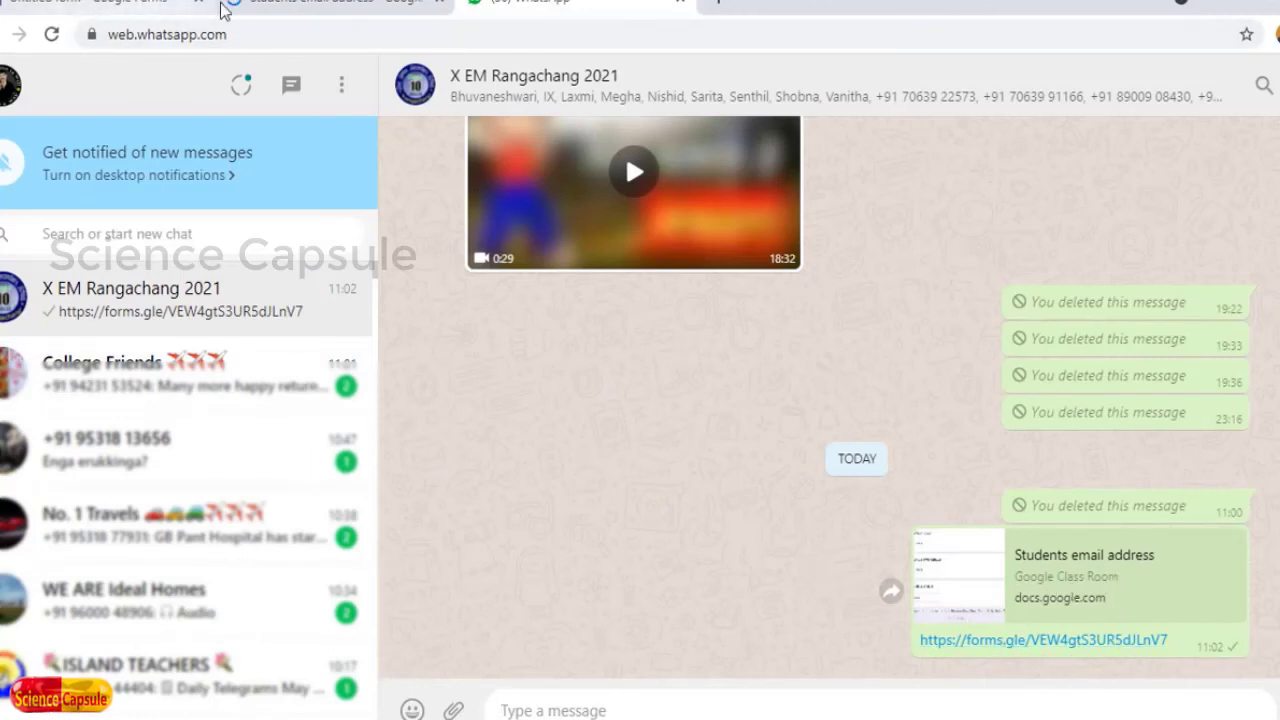
pyautogui.click(316, 5)
pyautogui.click(530, 5)
pyautogui.click(376, 5)
pyautogui.click(535, 5)
# Widen the email address column C in the response spreadsheet so the full addresses fit
pyautogui.click(325, 5)
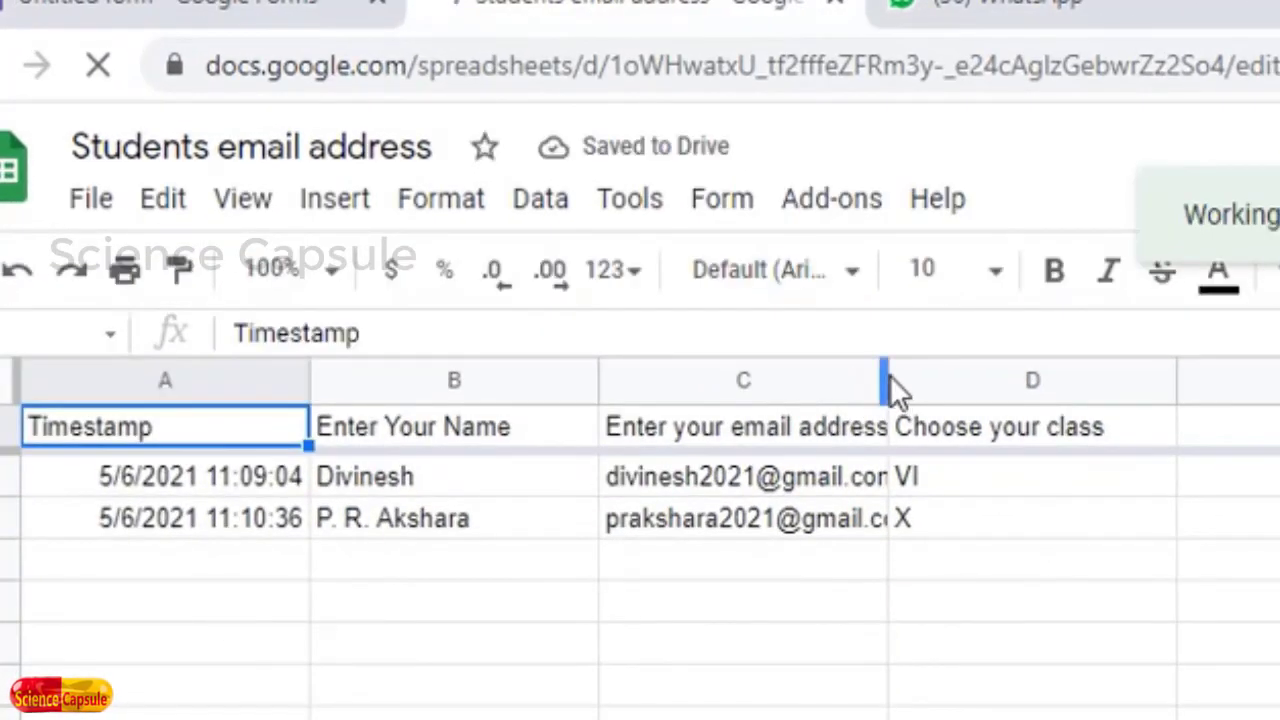
pyautogui.moveTo(888, 378); pyautogui.dragTo(1225, 395)
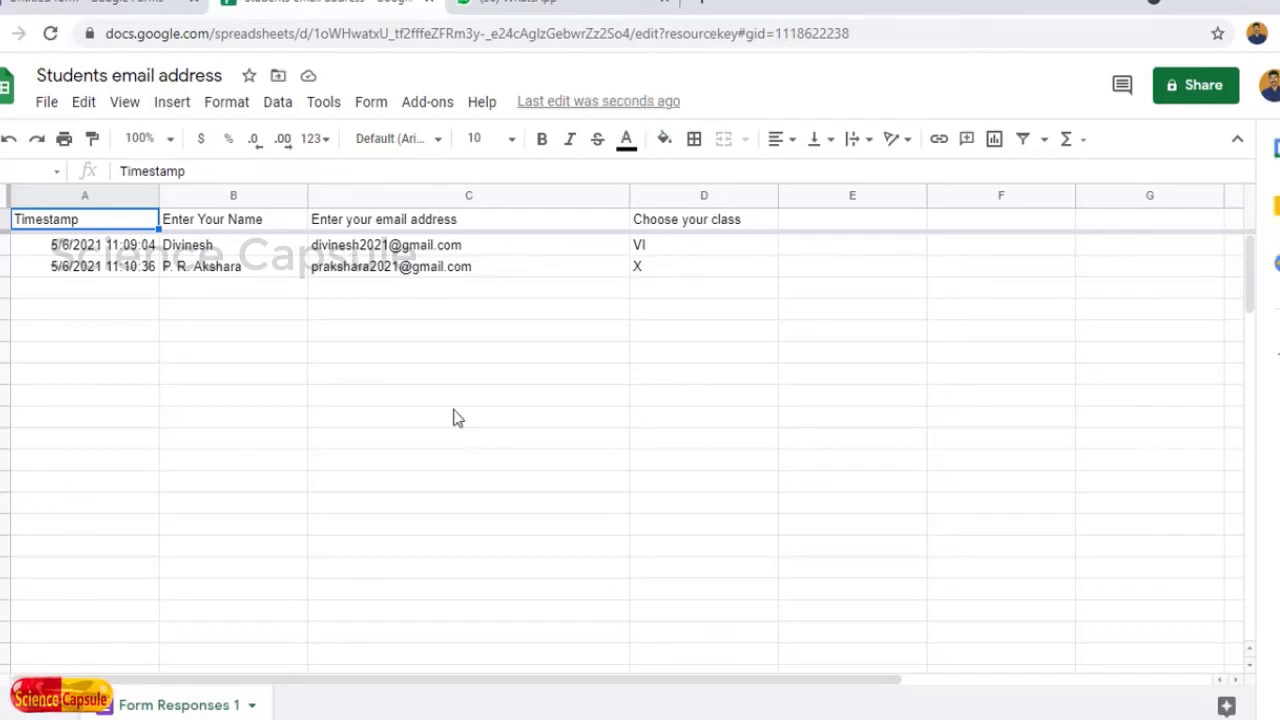
# Examine the print preview of the response sheet, then return to the sheet without printing
pyautogui.hotkey('ctrl', 'p')
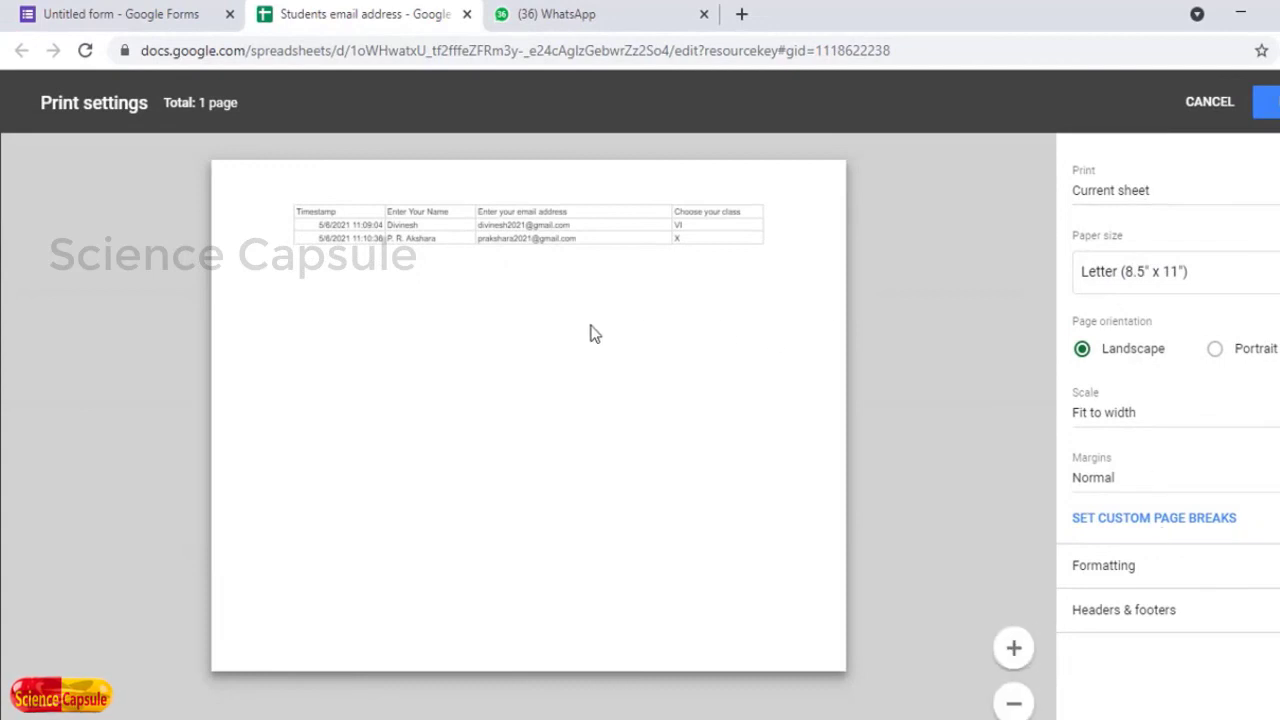
pyautogui.press('Escape')
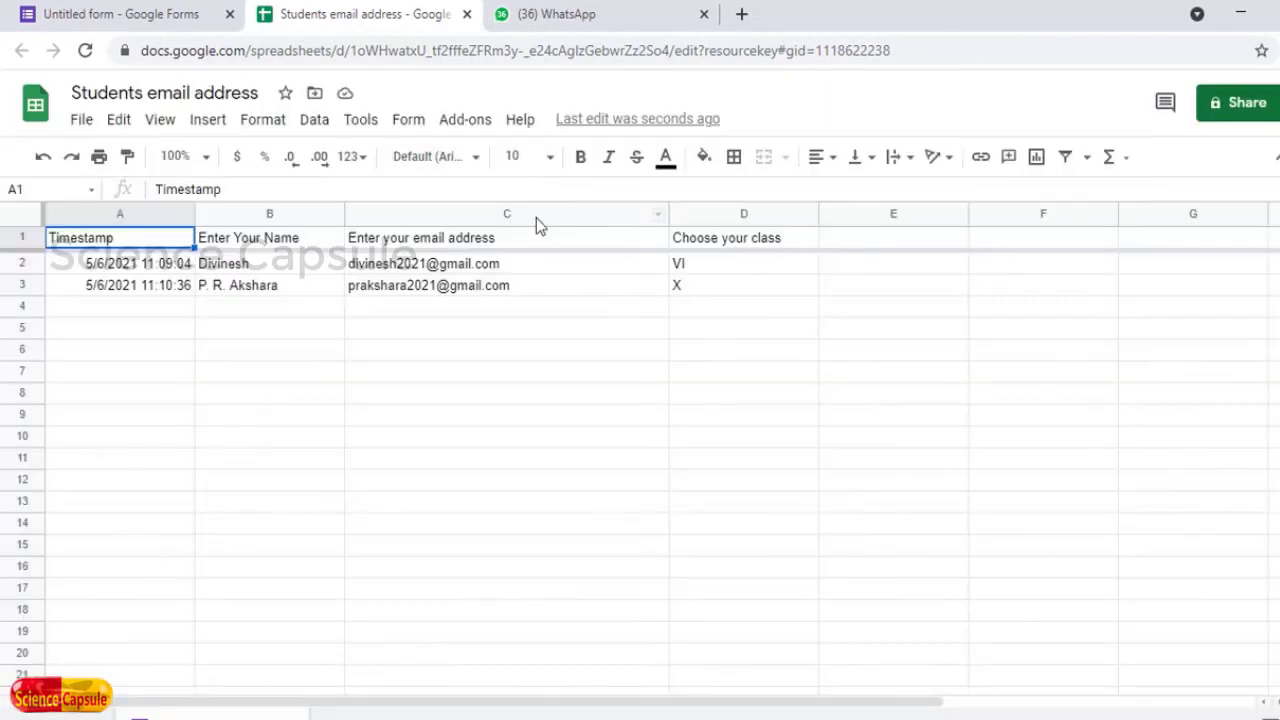
# Open the sharing settings of the "Students email address" spreadsheet
pyautogui.click(1238, 110)
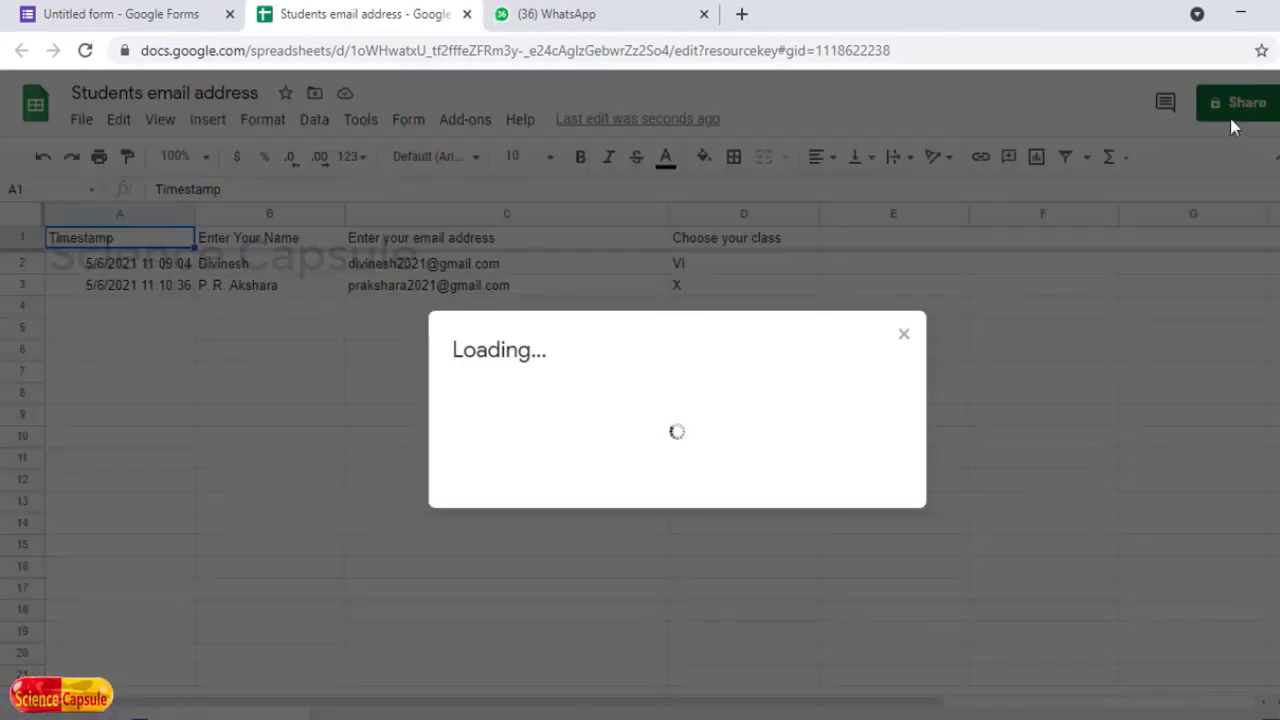